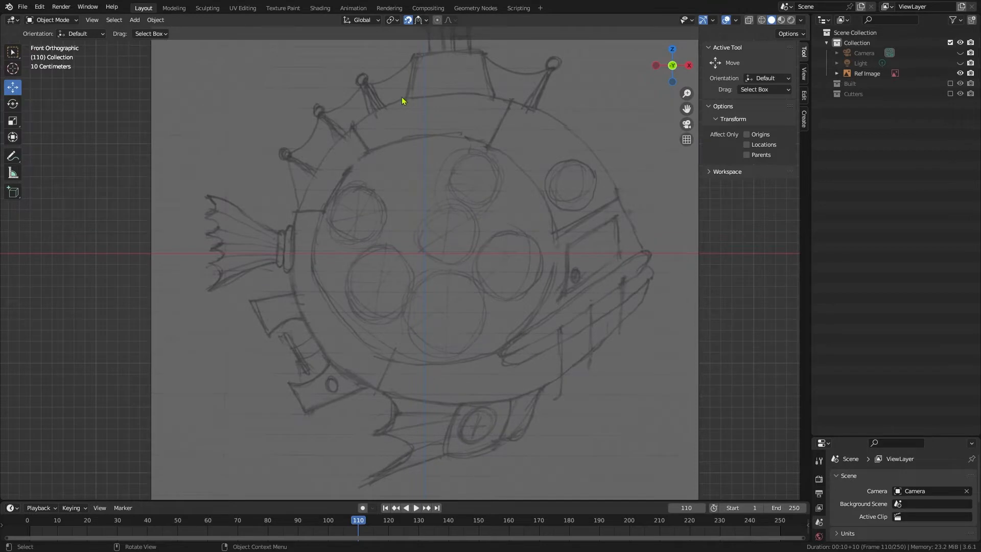
Step: Add a cylinder mesh at the origin, rotated 90° about the X axis
click(136, 21)
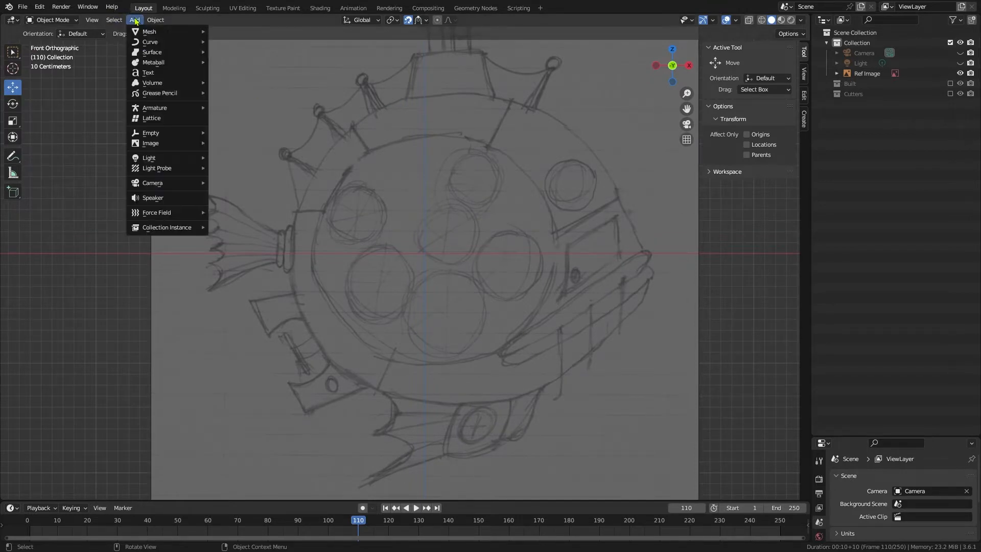
mouse_move(145, 38)
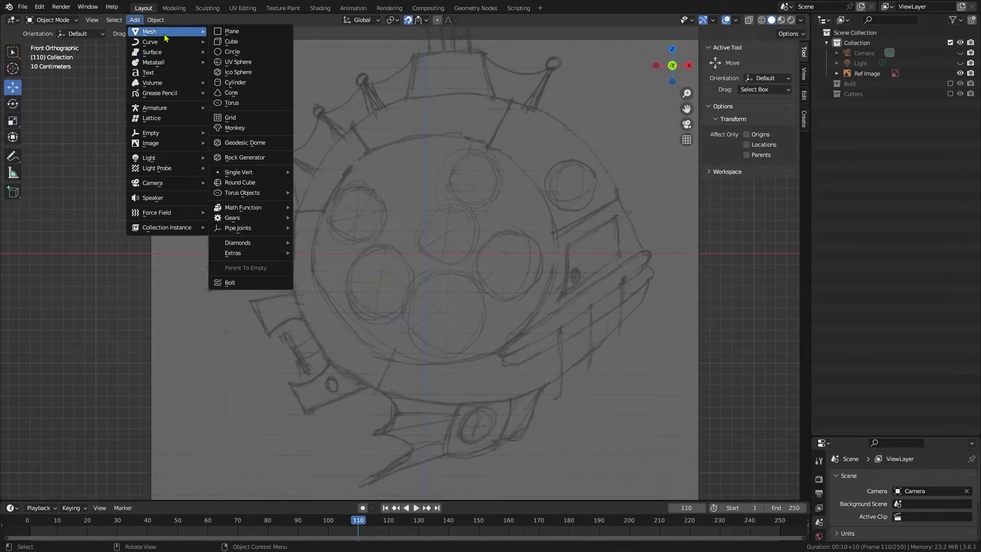
click(240, 82)
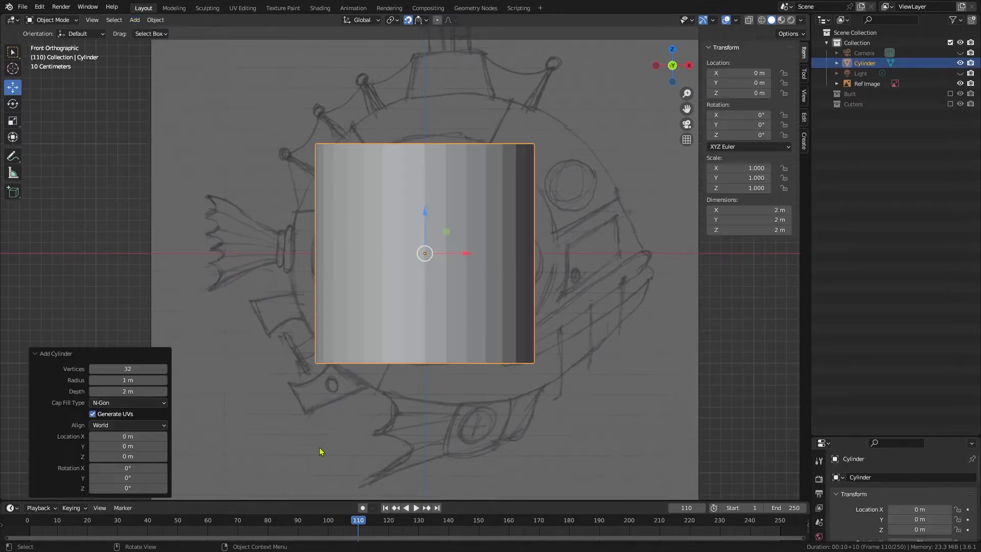
click(128, 467)
text(90)
key(Return)
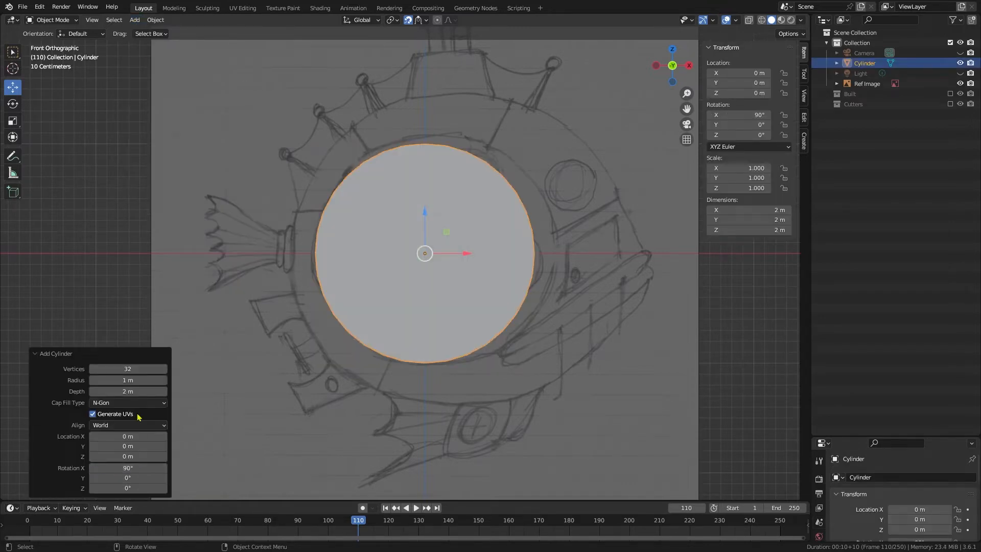
Step: Set the new cylinder's radius to 0.1 m and its depth to 1 m
click(139, 380)
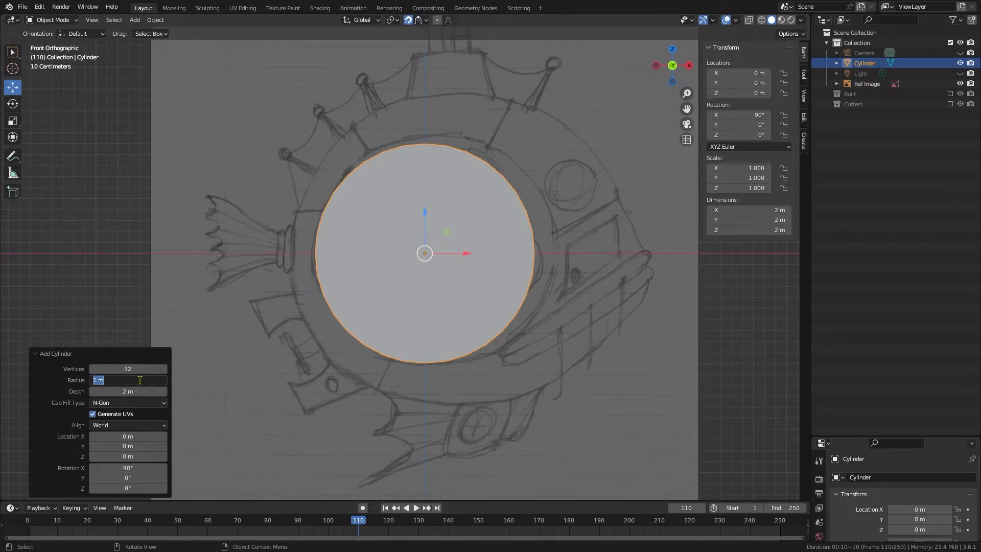
text(0.1)
key(Return)
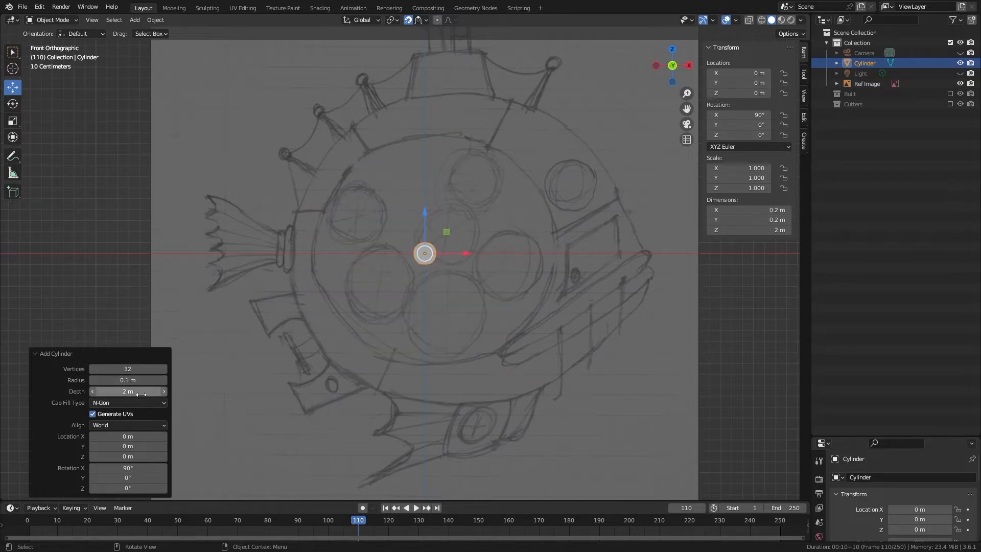
click(139, 392)
text(1)
key(Return)
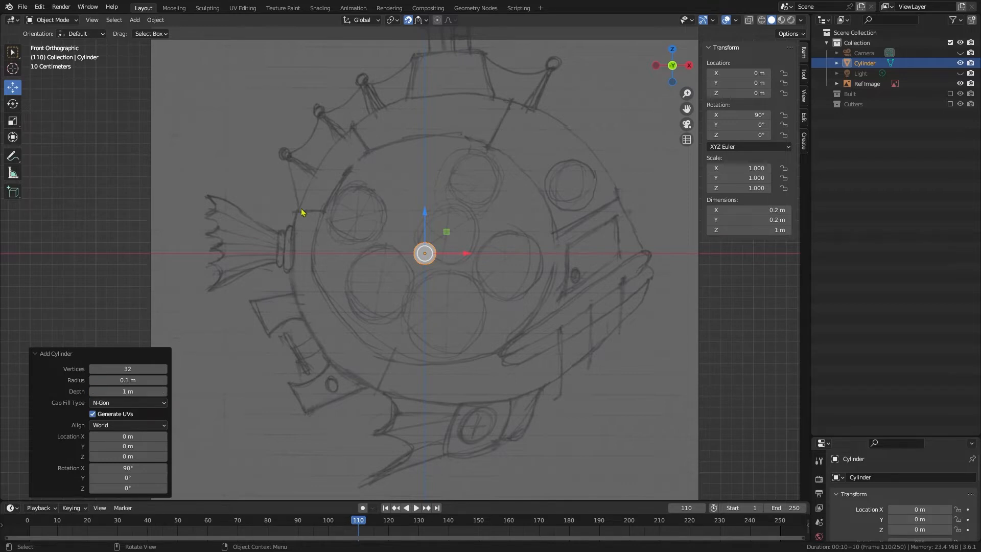
Step: Hide the Ref Image object, select the cylinder and turn off snapping
click(867, 83)
click(960, 83)
scroll(464, 263, up, 2)
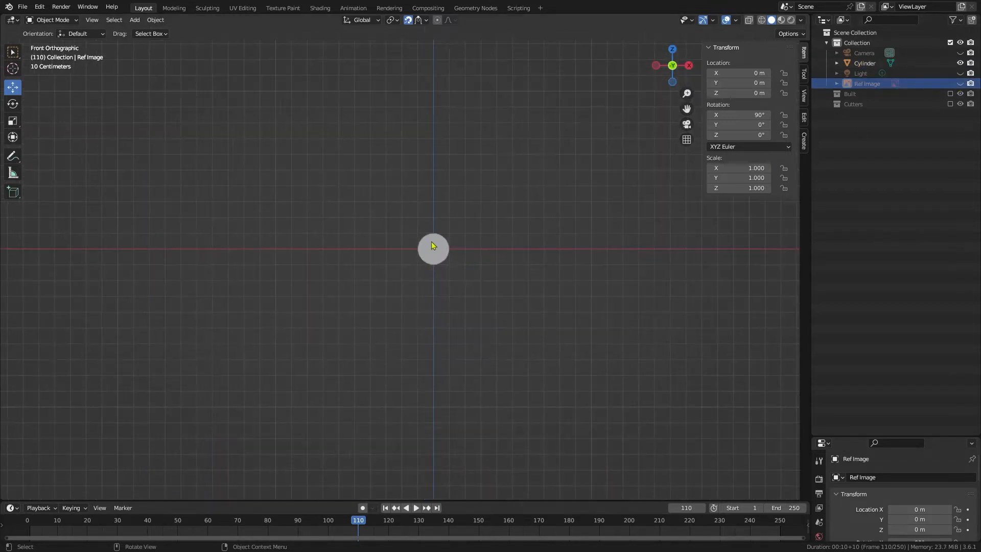
click(432, 247)
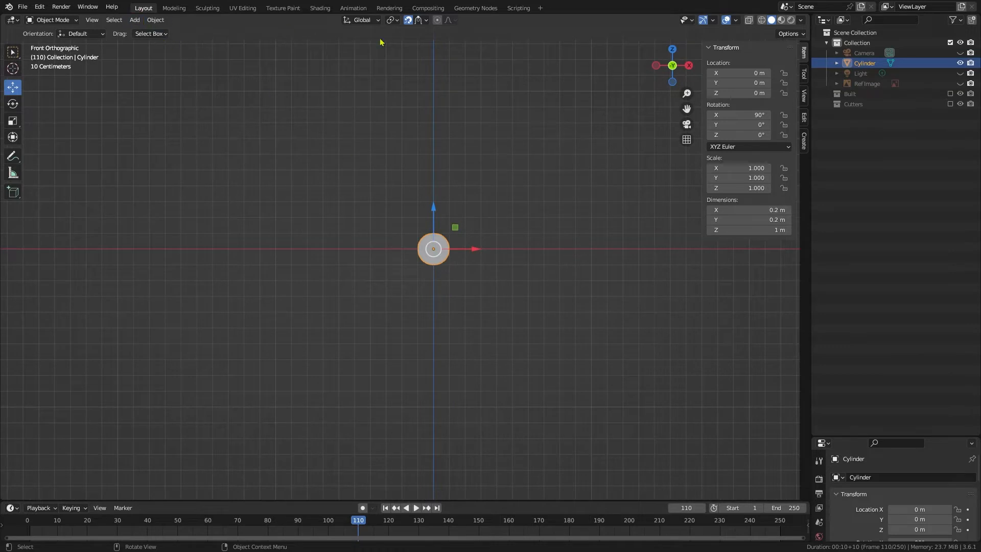
click(409, 20)
Step: Add a cube mesh with a size of 0.15 m at the origin
click(137, 21)
mouse_move(144, 37)
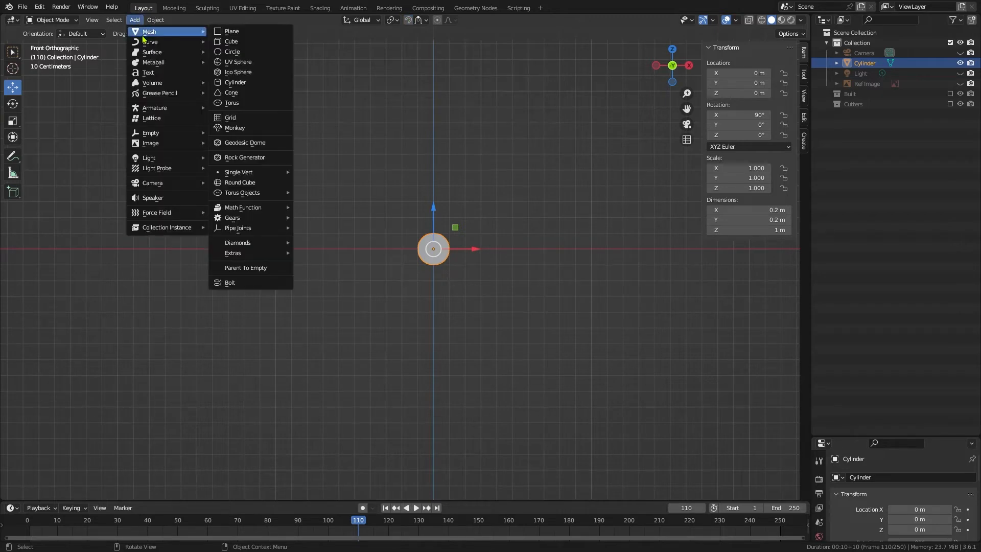
click(248, 41)
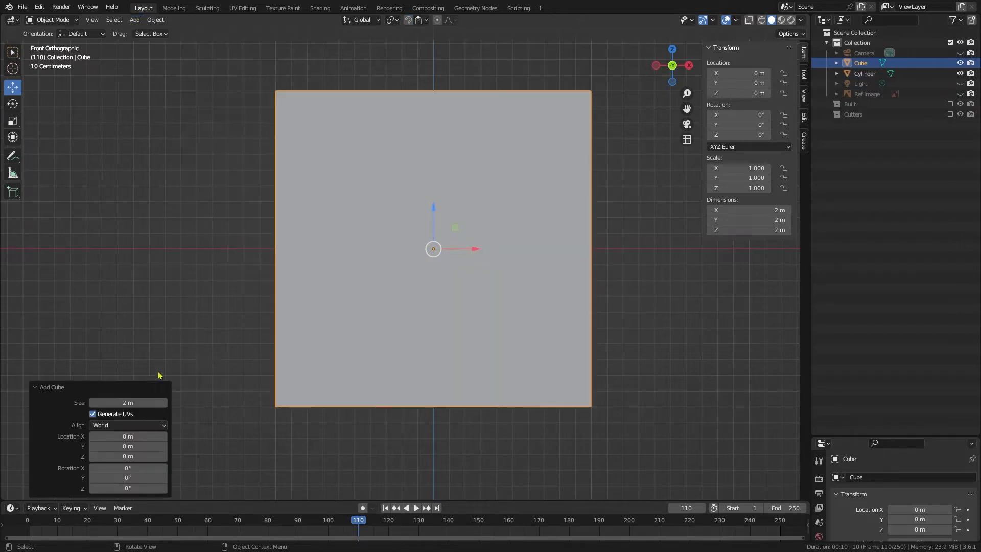
click(139, 402)
key(BackSpace)
key(Return)
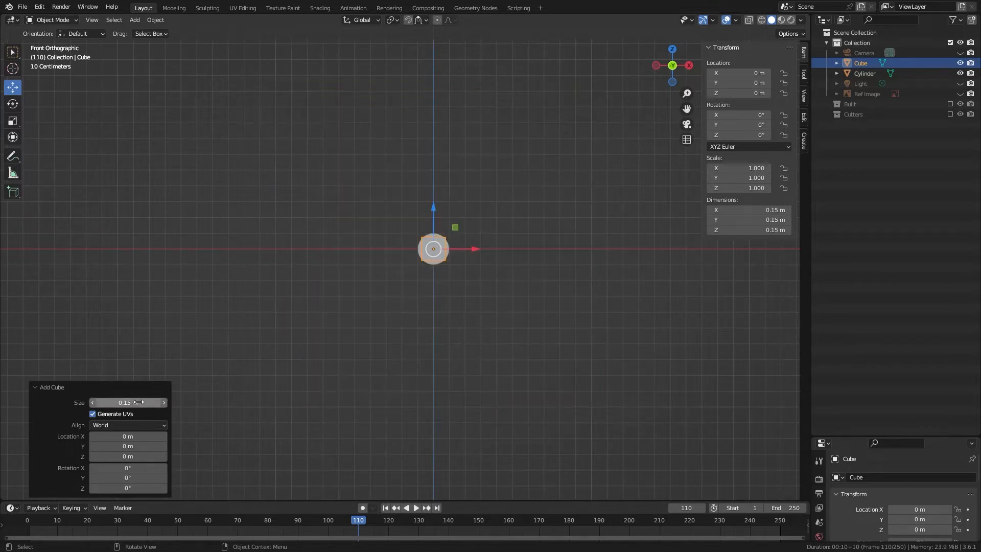
Step: Set the new cube's Z location to 0.1 m
scroll(552, 263, up, 4)
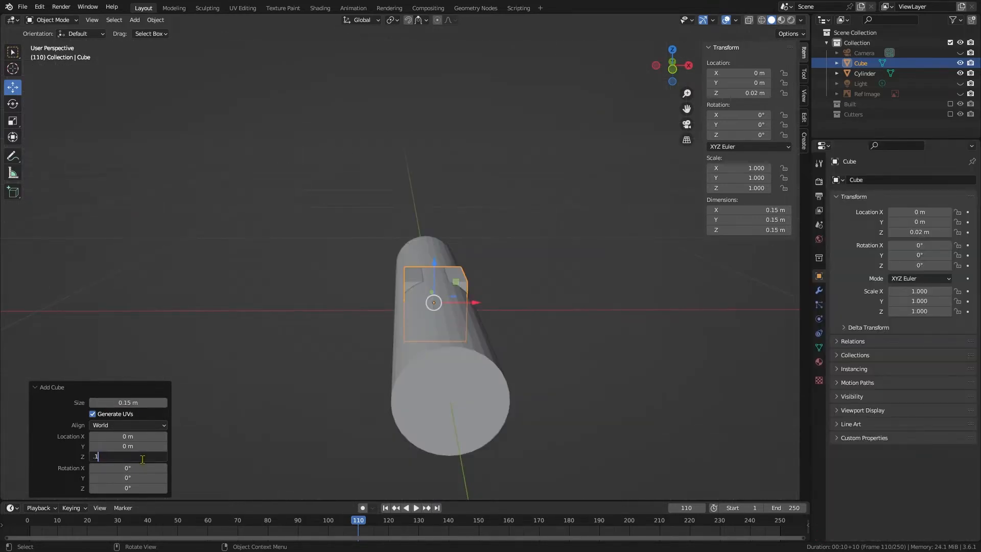
key(Return)
middle_drag(391, 356, 429, 307)
Step: In Edit Mode, move the cube's top face down about 0.052 m along Z
click(68, 20)
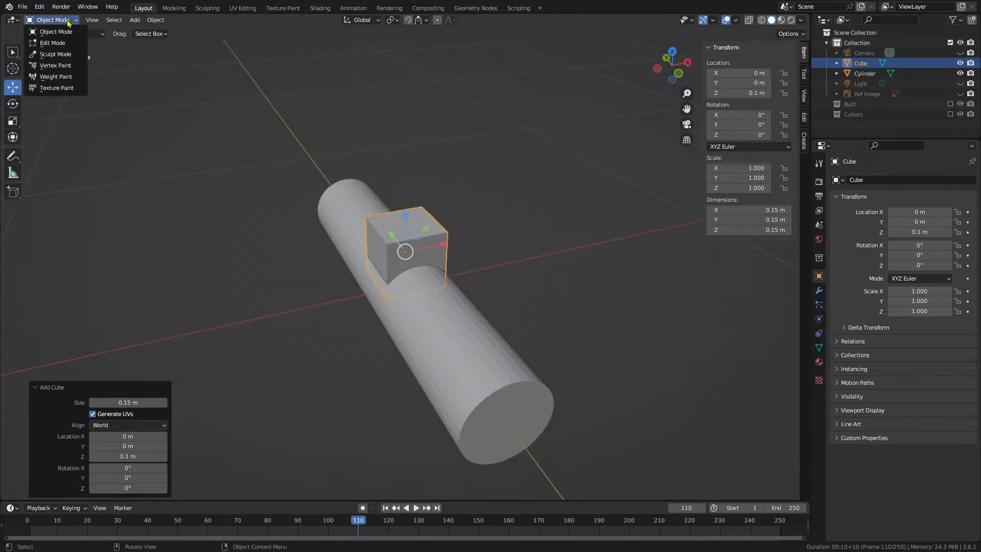
click(53, 43)
middle_drag(527, 278, 353, 209)
click(427, 211)
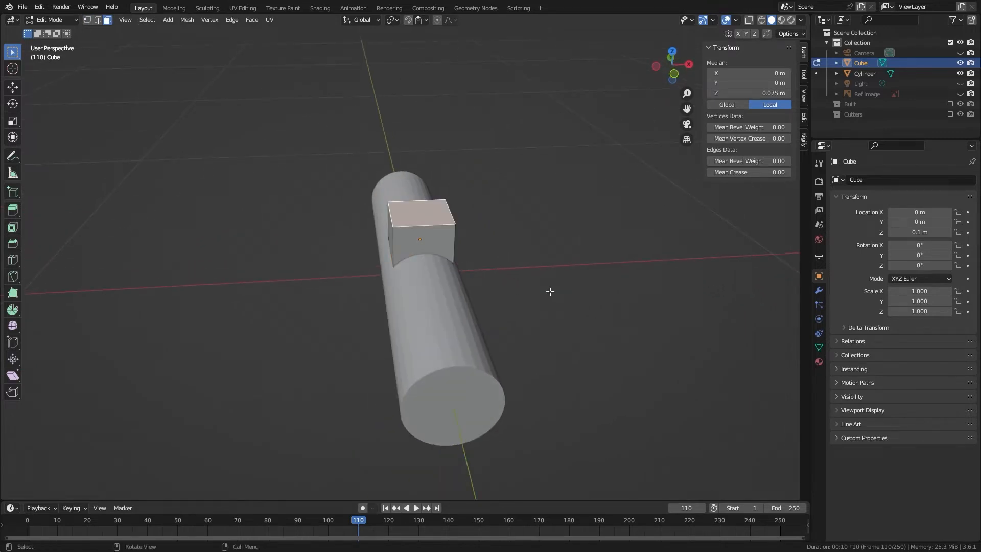
key(KP_1)
key(shift+space)
key(g)
key(KP_5)
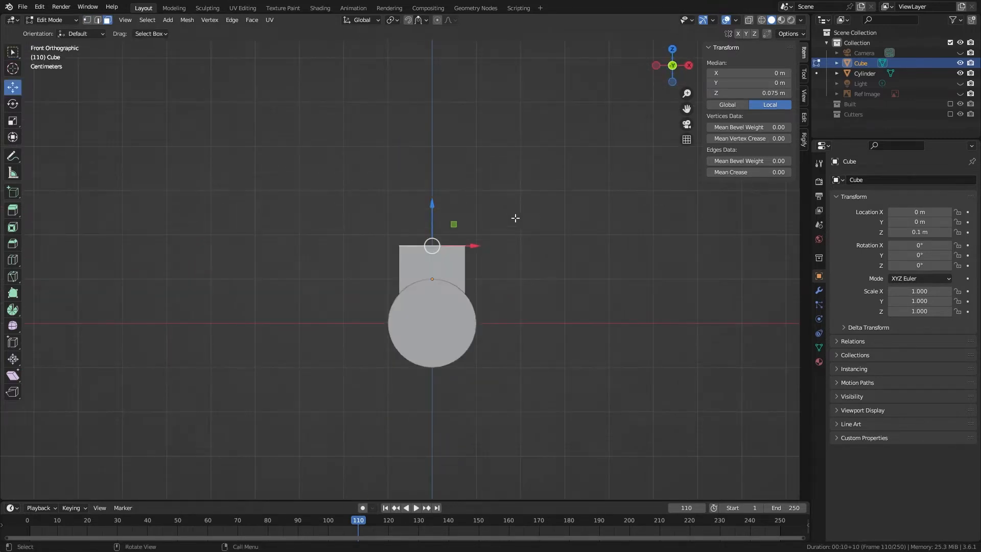
drag(432, 204, 434, 228)
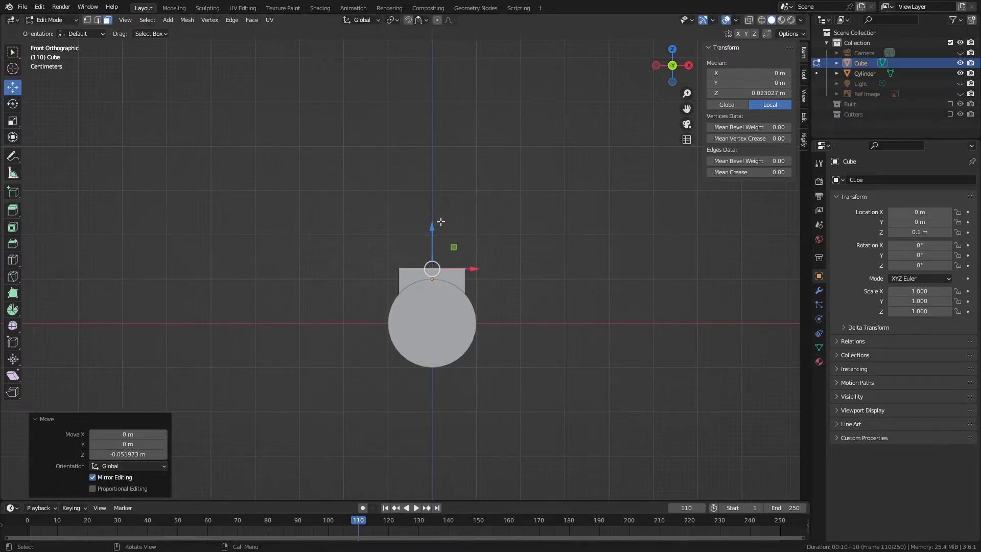
Step: Extrude the cube's top face upward to a local Z height of 0.3 m
click(11, 214)
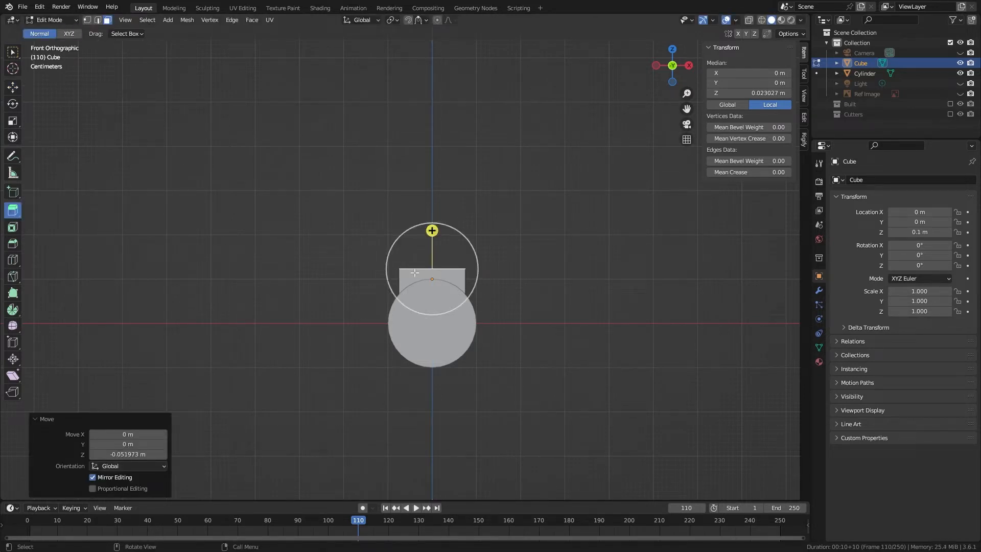
drag(433, 229, 447, 109)
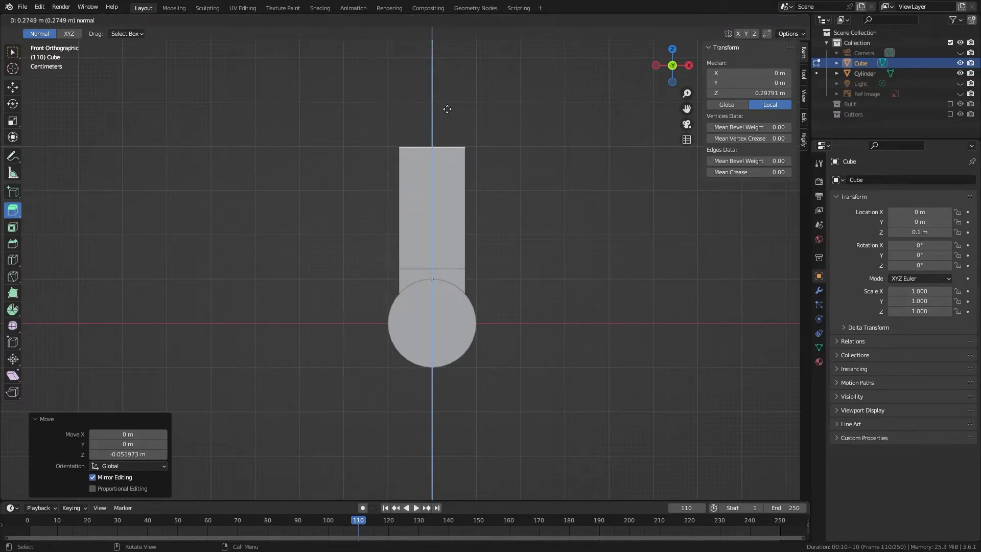
drag(447, 109, 447, 109)
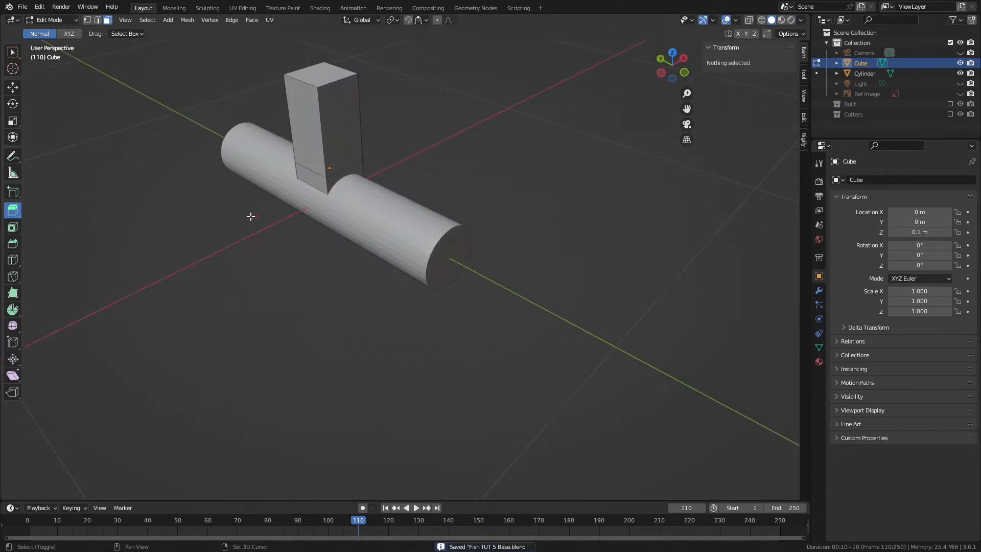
Step: Return to Object Mode and set the cube's Y scale to 0.25
shift+middle_drag(251, 216, 390, 236)
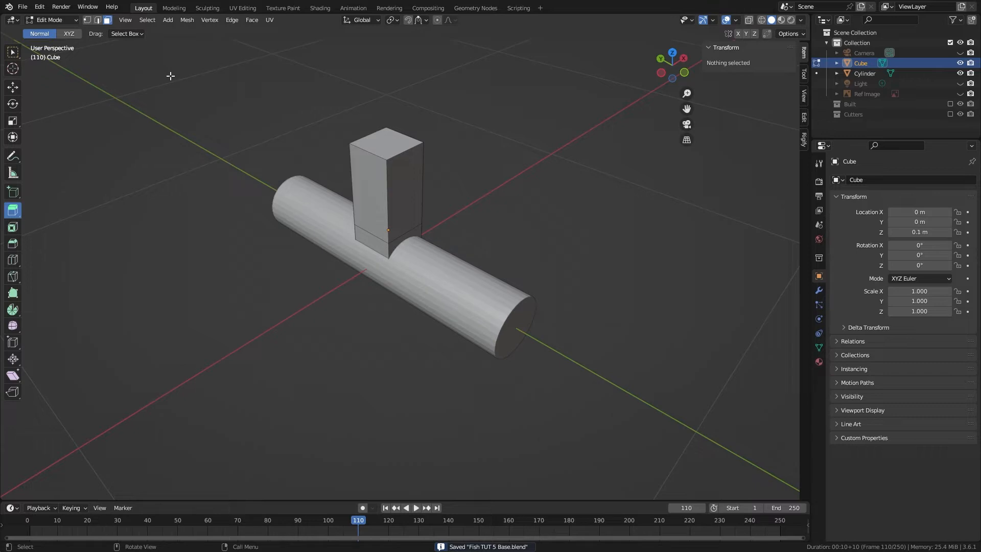
click(401, 183)
click(70, 23)
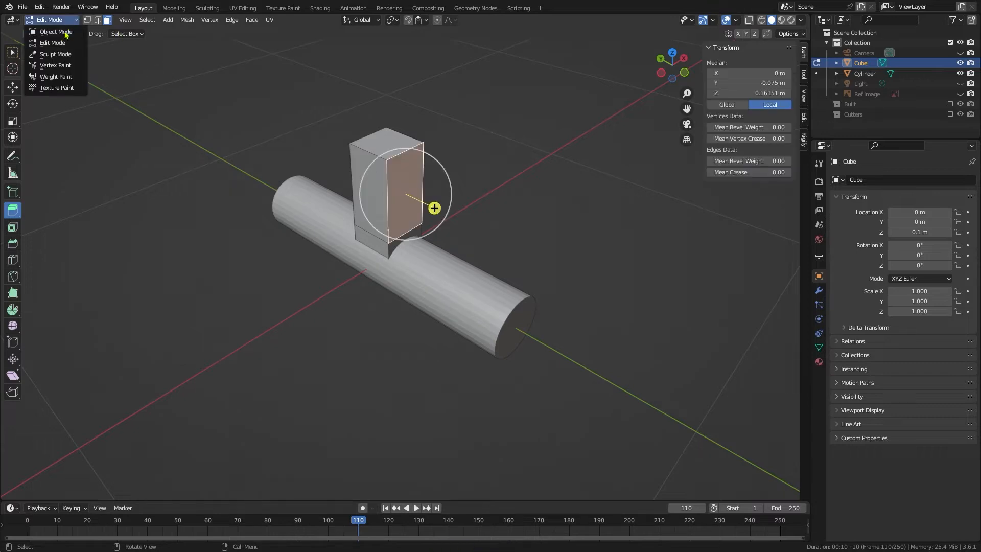
click(64, 31)
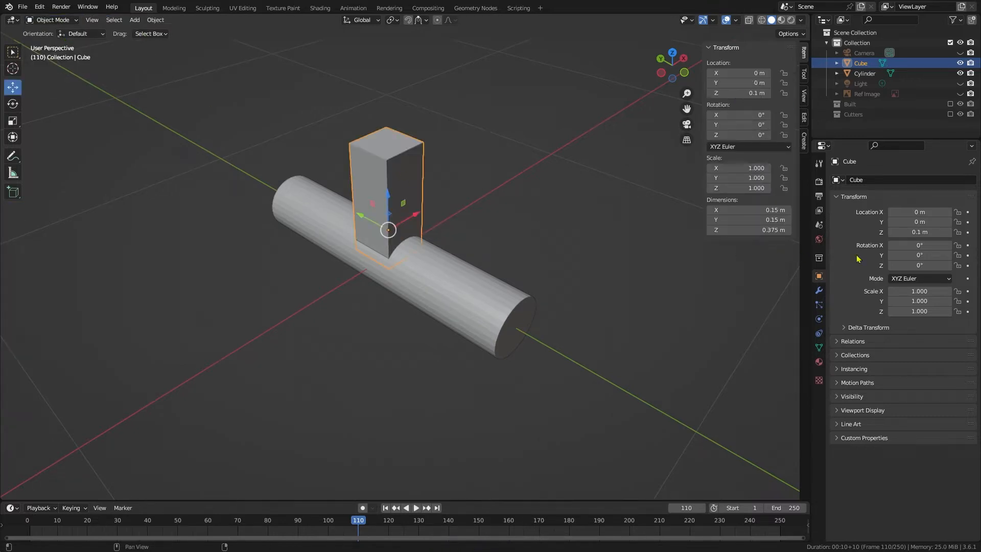
double_click(922, 301)
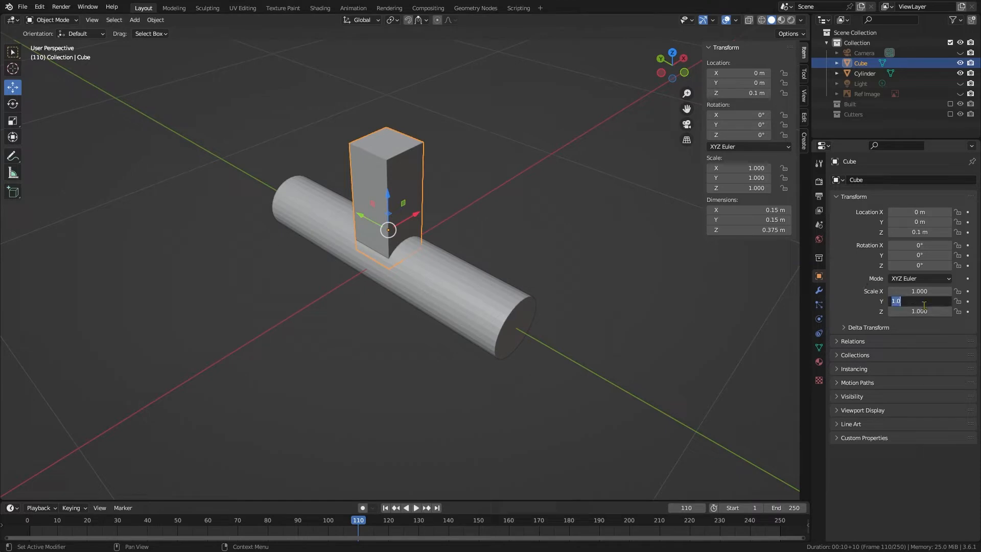
text(0.25)
key(Return)
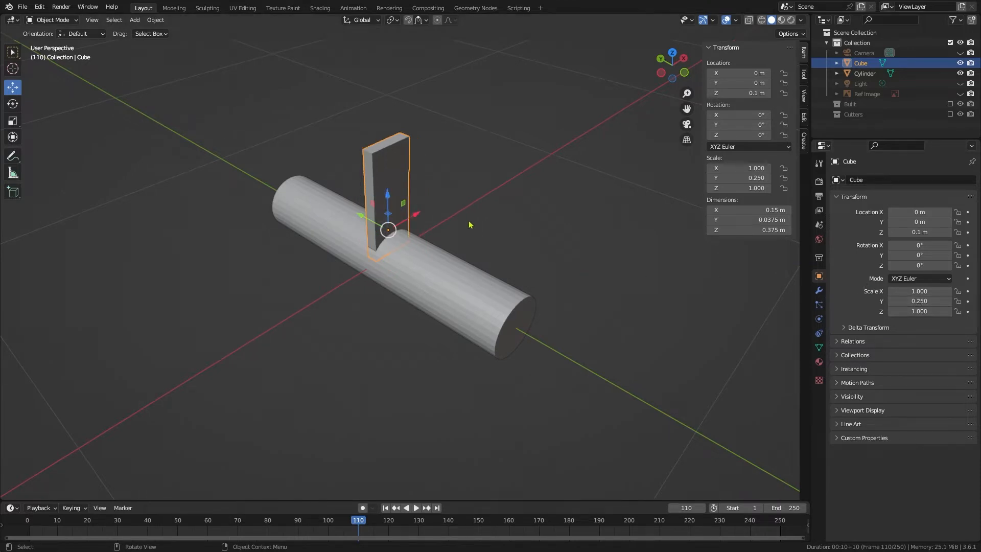
Step: In Edit Mode, scale the blade's top face along Y to about 0.22 to taper its thickness
key(KP_Decimal)
click(51, 19)
click(60, 44)
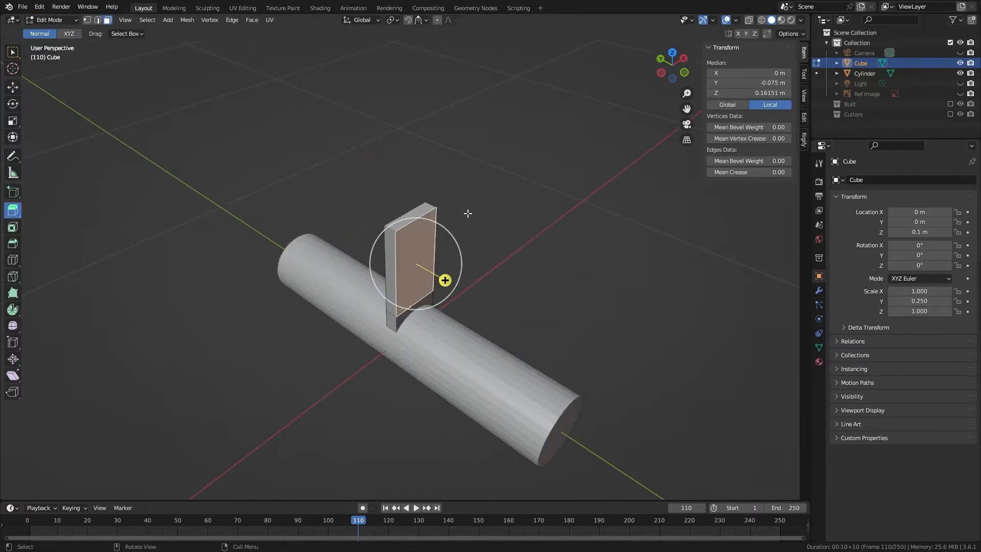
click(466, 202)
click(426, 212)
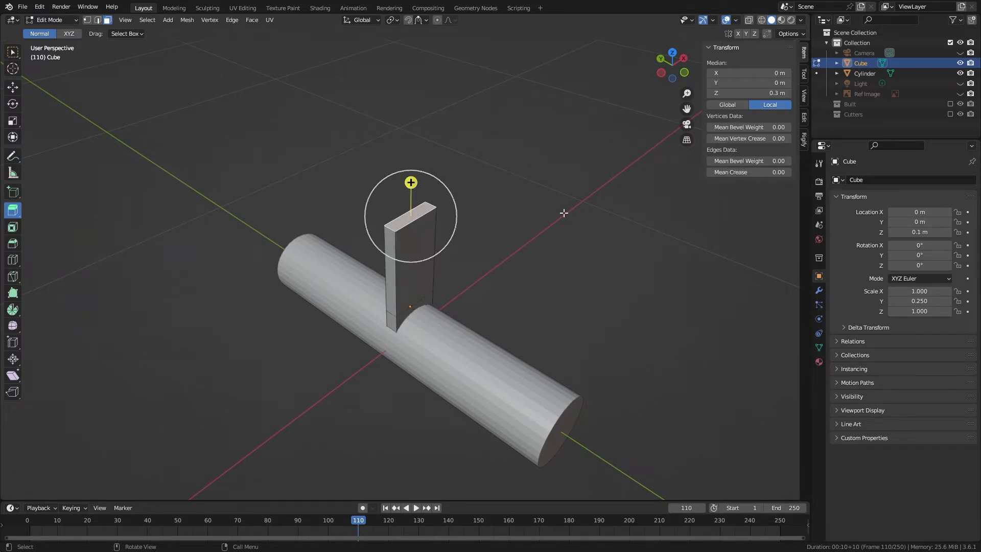
middle_drag(561, 211, 597, 219)
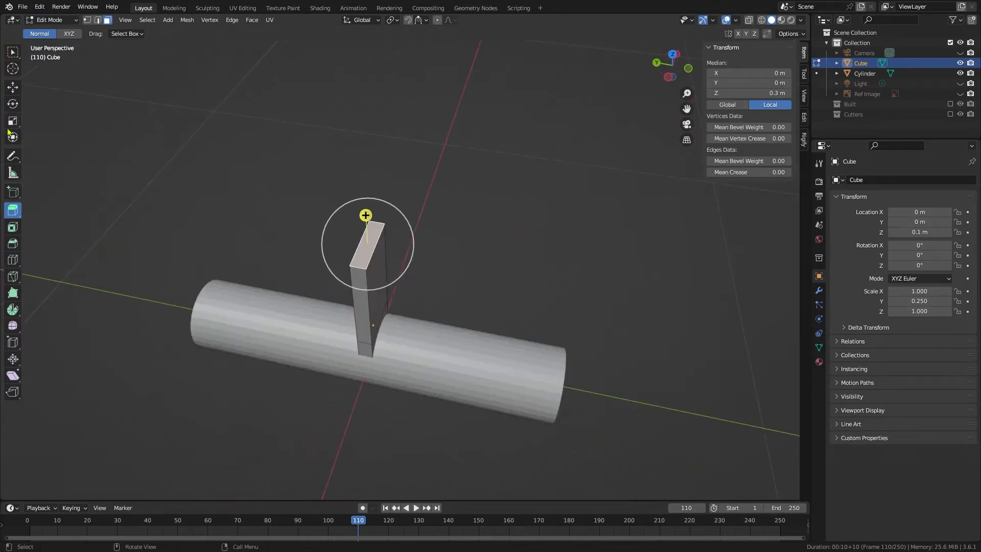
click(12, 124)
drag(330, 237, 357, 241)
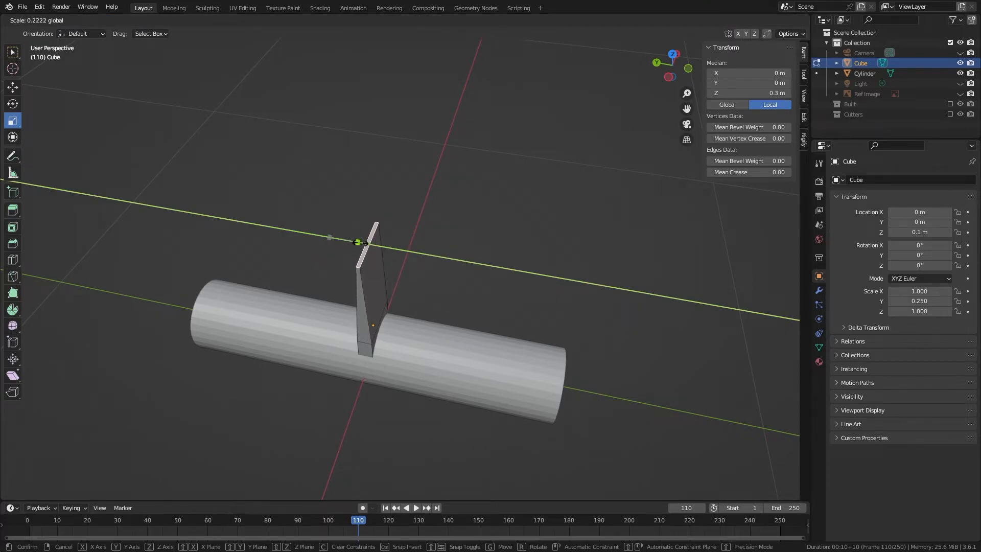
Step: Widen the blade's top face along the X axis by a scale factor of about 2.72
middle_drag(357, 241, 145, 282)
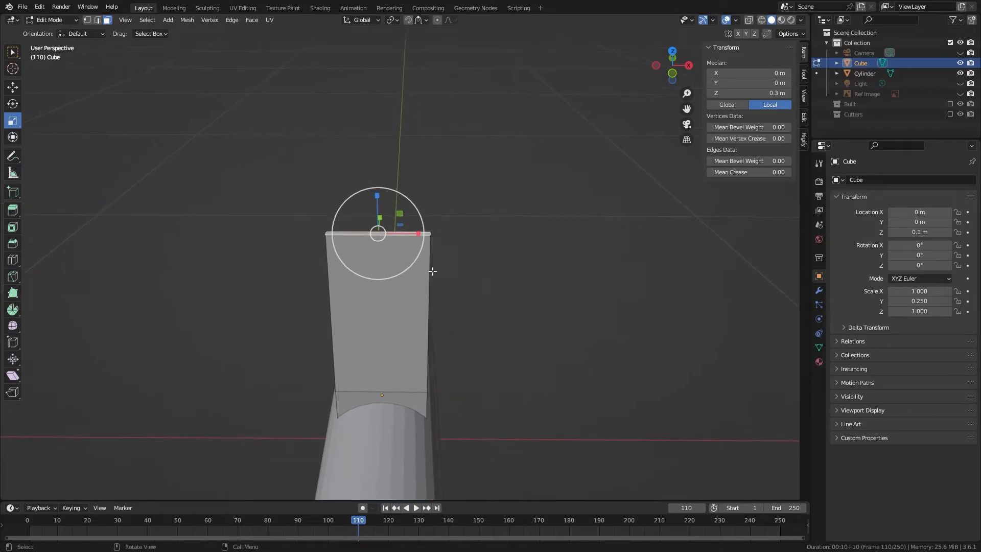
key(KP_1)
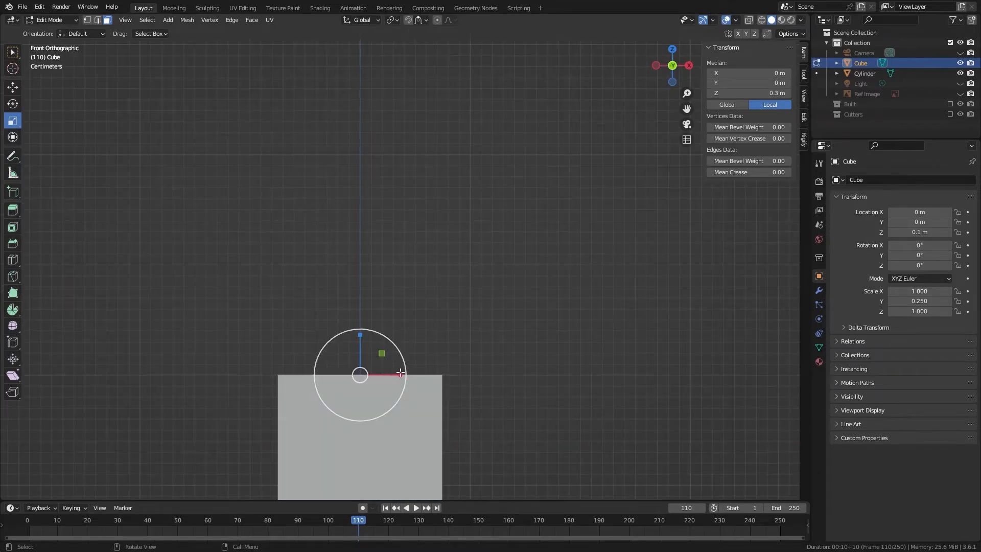
key(s)
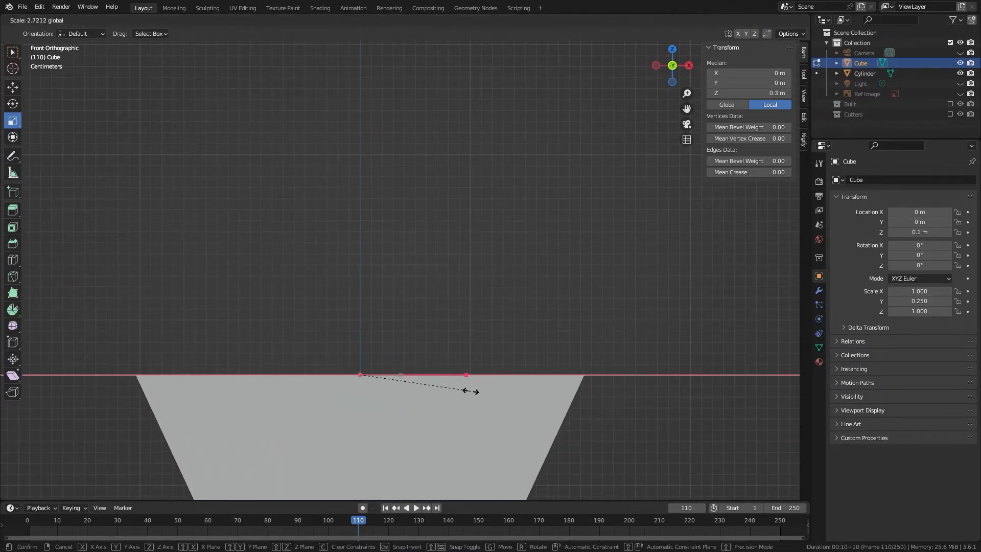
click(471, 391)
Step: Rotate the blade's top face 45° about the Z axis to twist the blade, and clear the selection
middle_drag(397, 219, 209, 133)
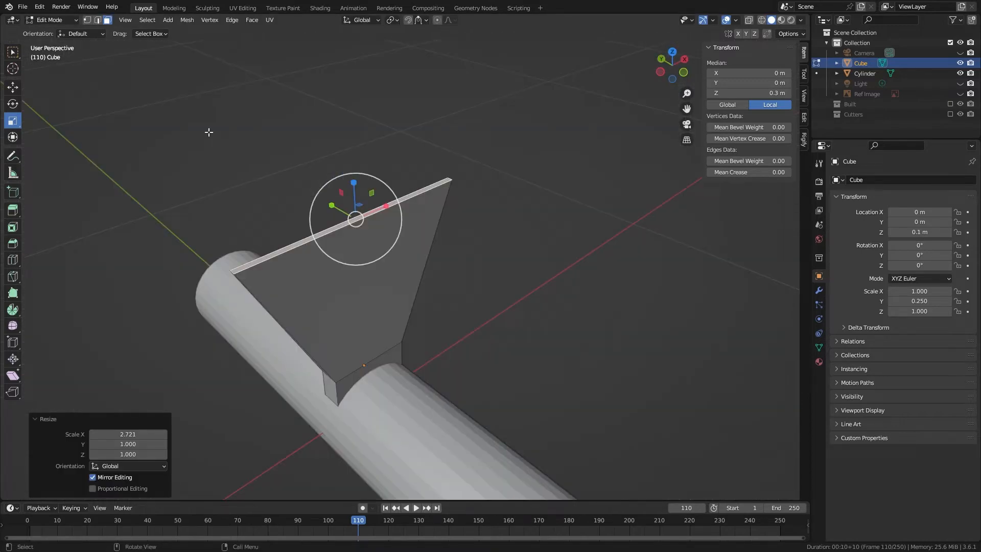
text(rz)
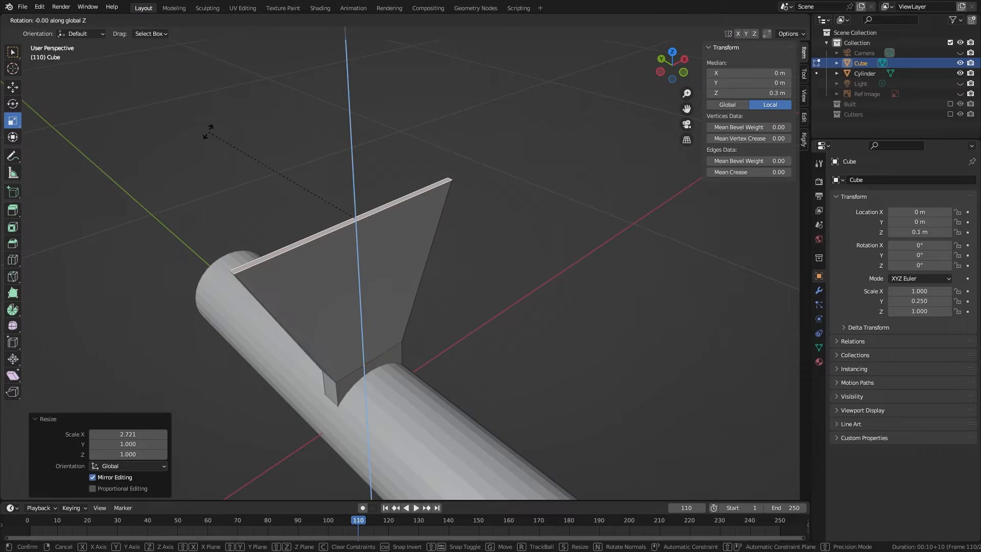
text(45)
key(Return)
click(203, 135)
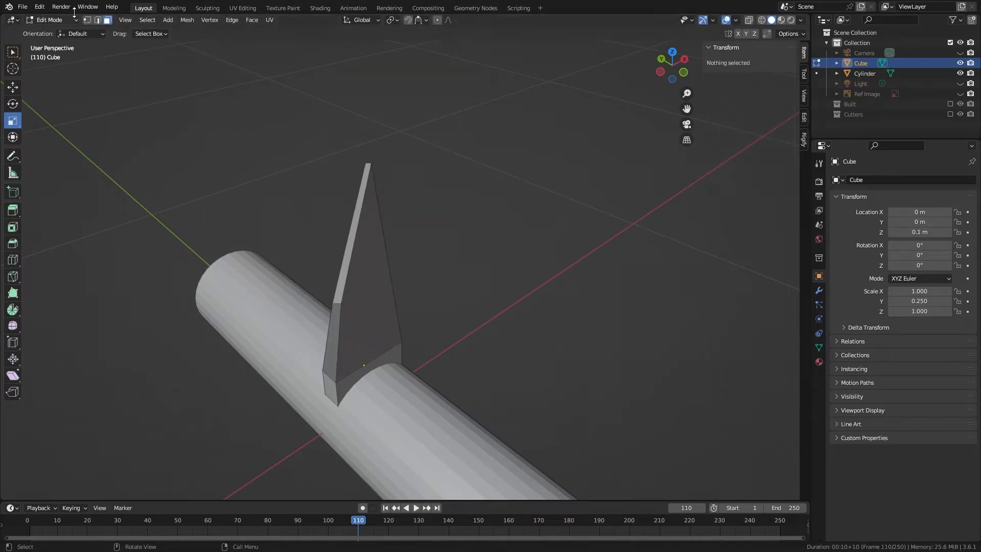
Step: Return to Object Mode and give the blade a Subdivision Surface modifier with viewport level 2
click(72, 21)
click(57, 31)
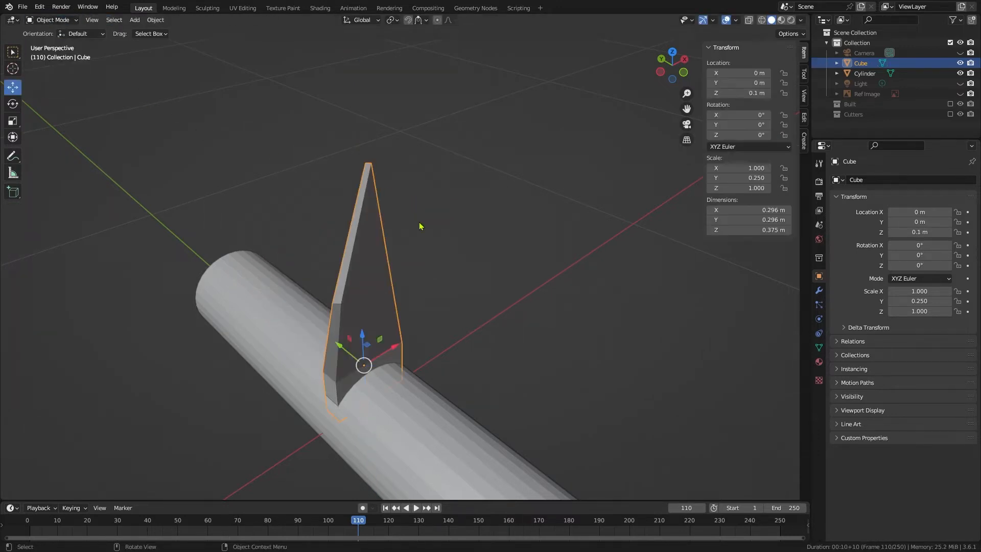
middle_drag(422, 224, 404, 192)
scroll(407, 197, up, 3)
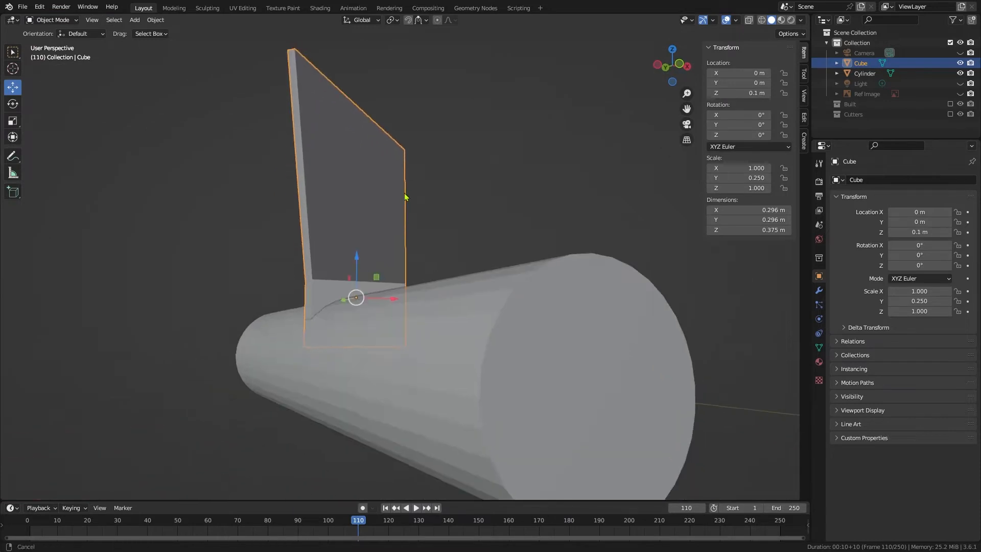
click(819, 290)
click(868, 180)
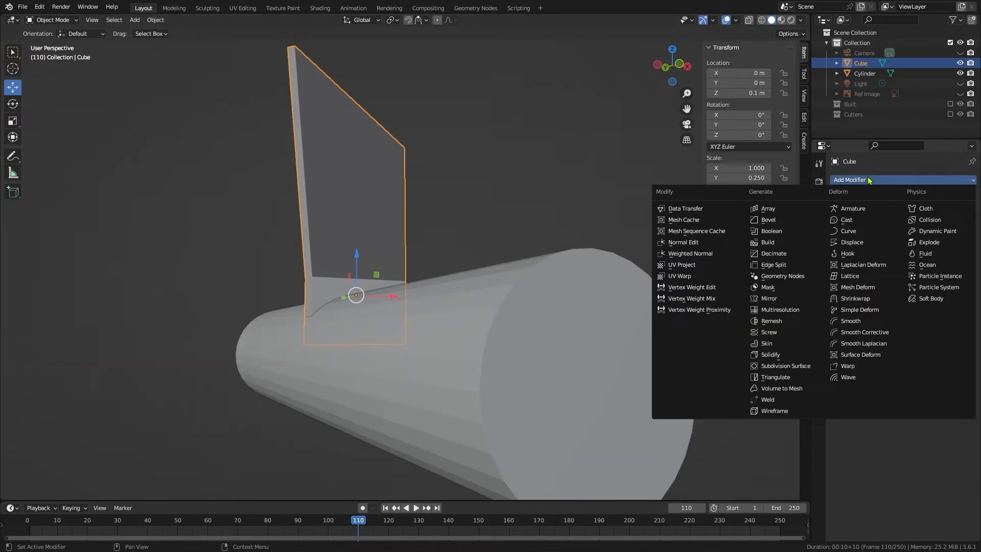
click(785, 365)
key(ctrl+2)
middle_drag(514, 253, 885, 135)
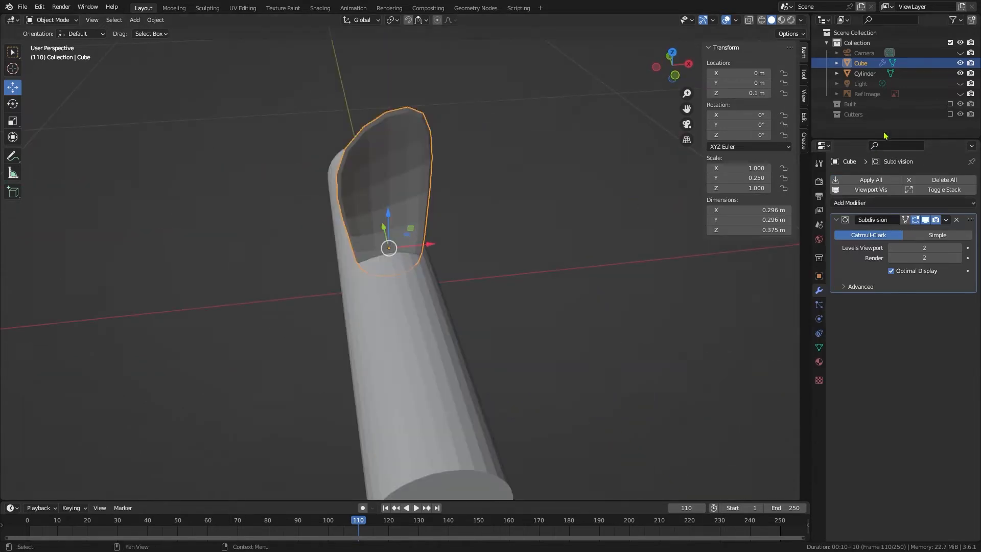
Step: Hide the cylinder and, in Edit Mode, add lengthwise loop cuts near the blade's side edges, sliding the first to a factor of about 0.62
click(960, 73)
scroll(591, 246, up, 2)
middle_drag(591, 246, 491, 258)
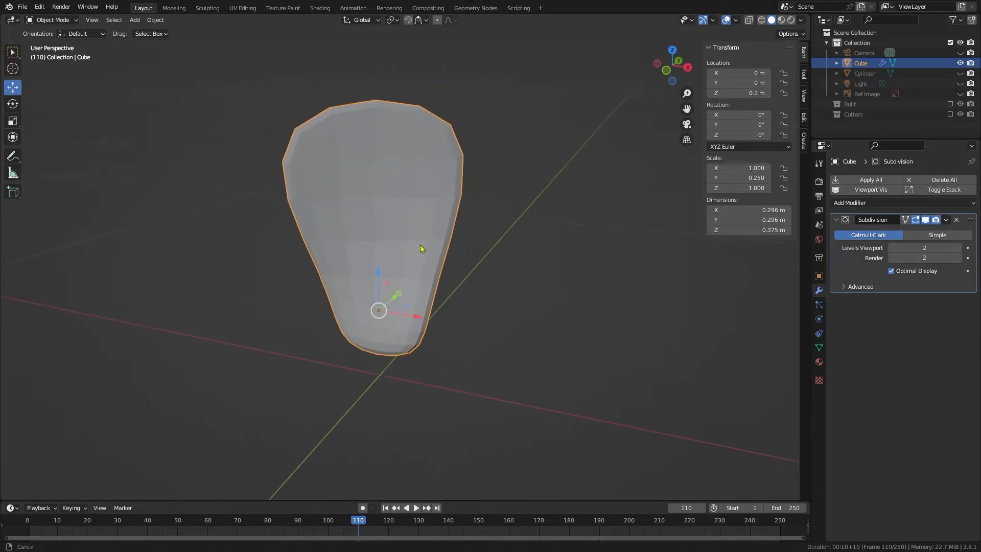
click(64, 20)
click(52, 44)
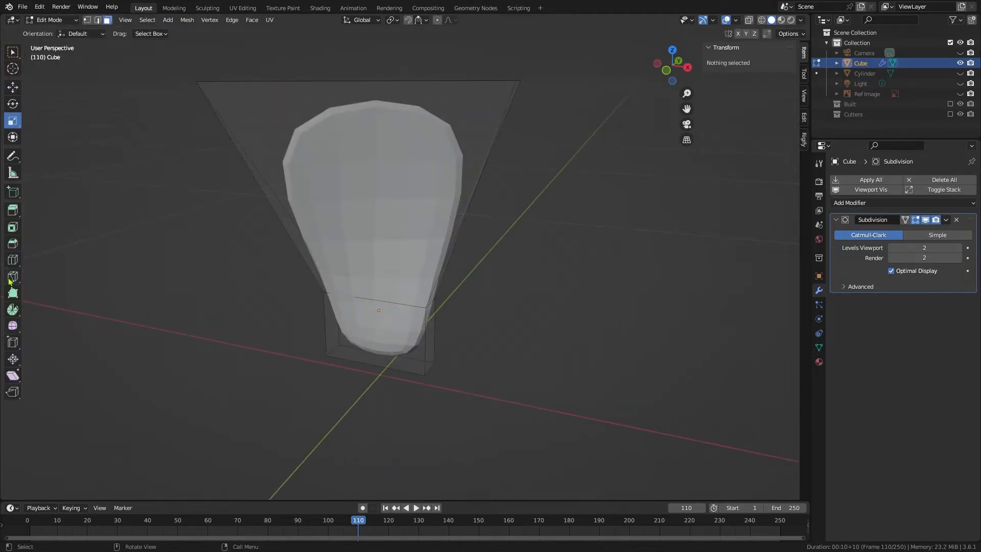
click(13, 259)
drag(358, 204, 341, 290)
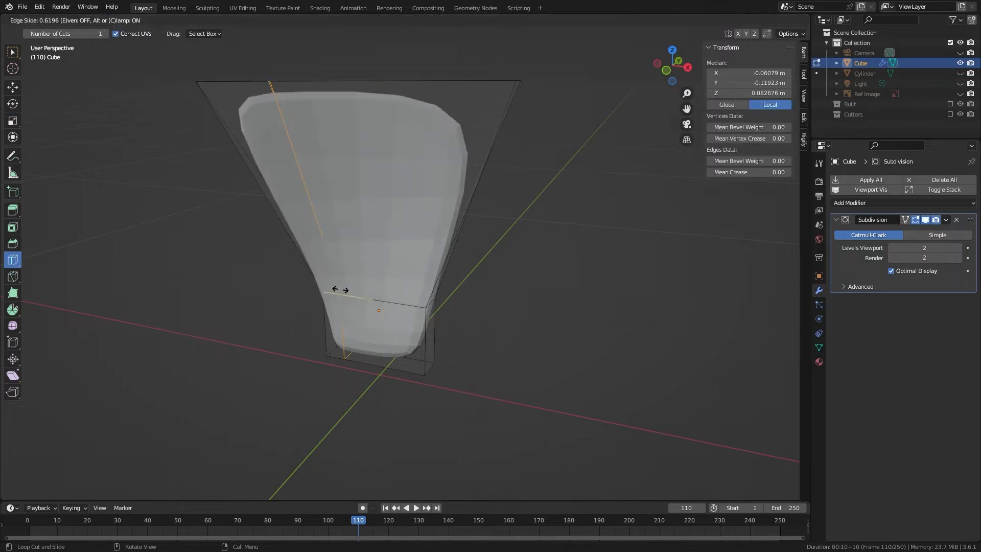
click(341, 290)
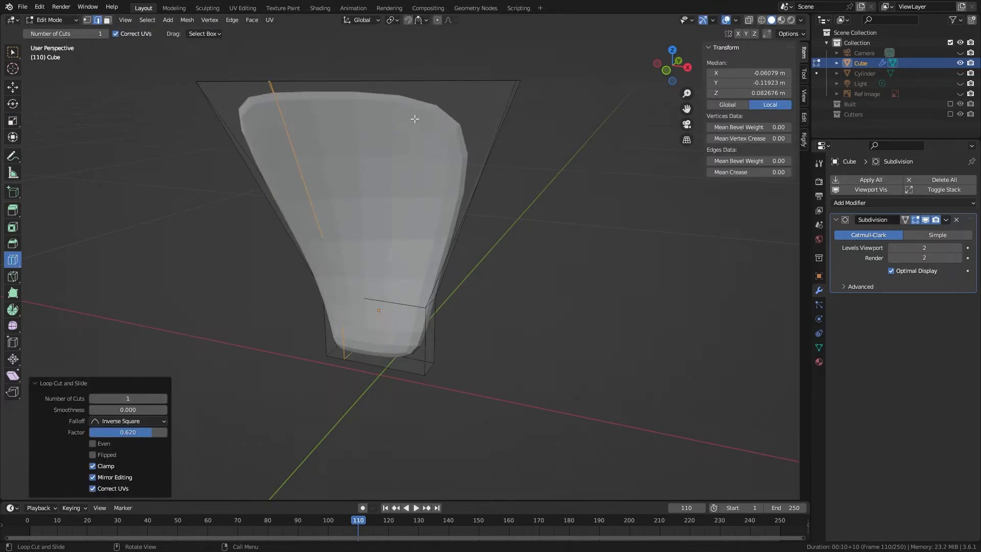
drag(402, 308, 393, 318)
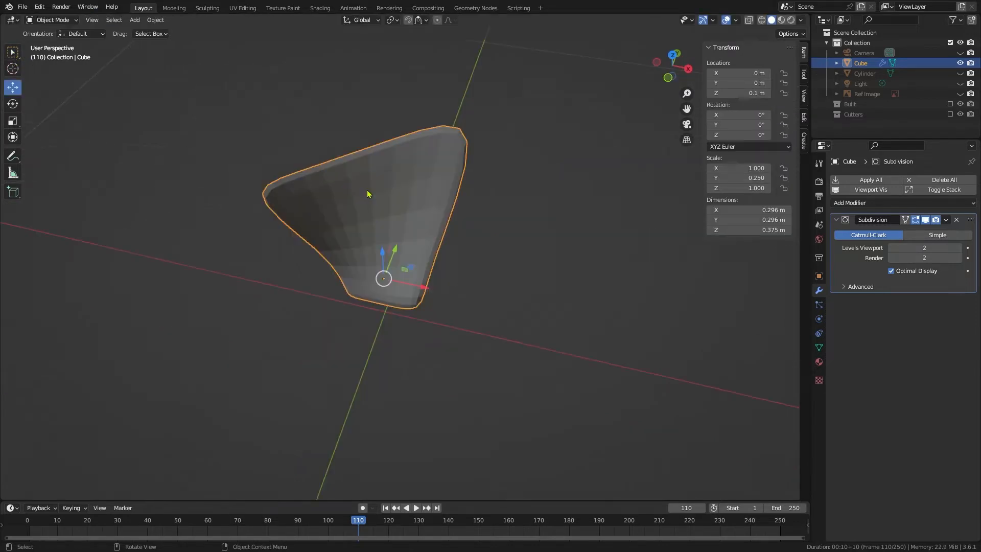
Step: Shade the blade auto smooth at 30° and apply all of its transforms
right_click(367, 194)
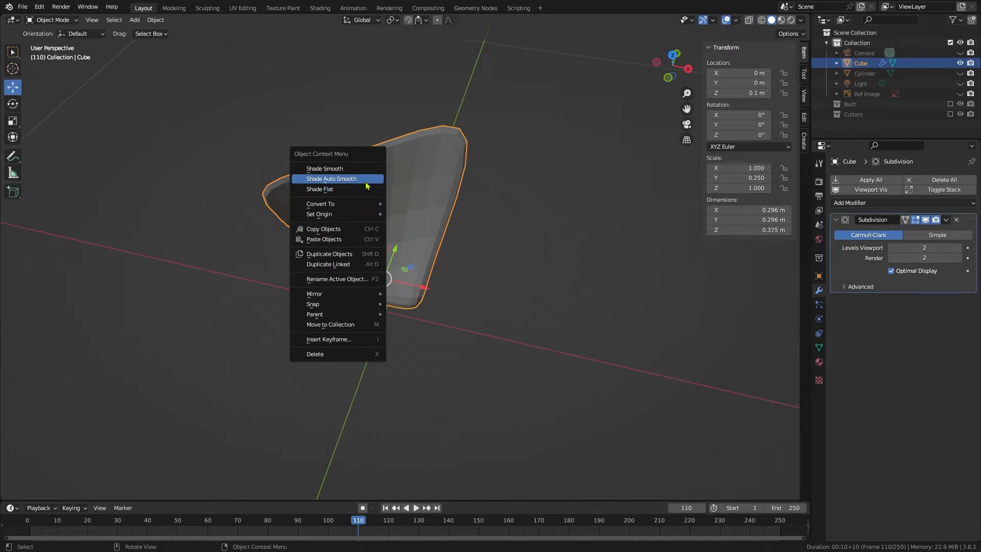
click(366, 178)
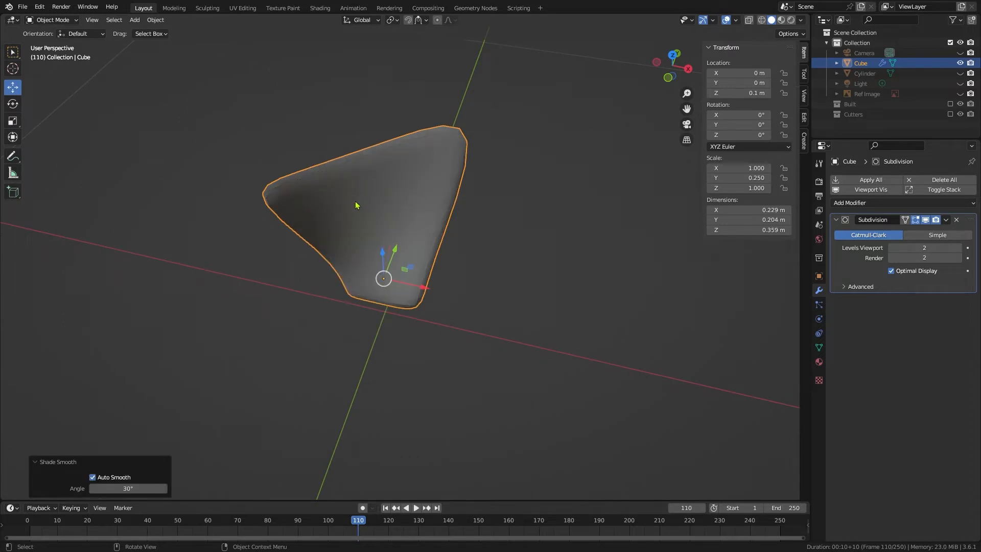
middle_drag(216, 221, 325, 200)
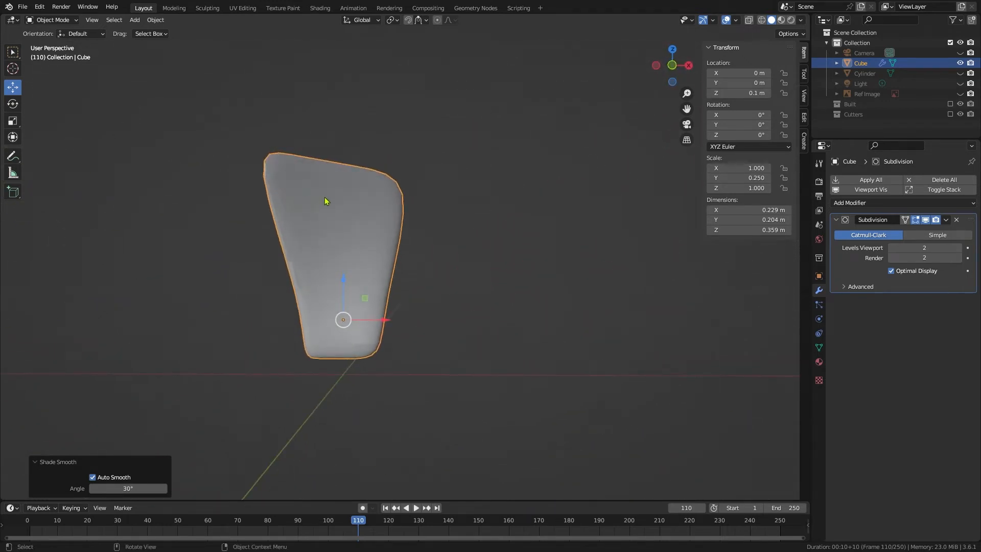
key(ctrl+a)
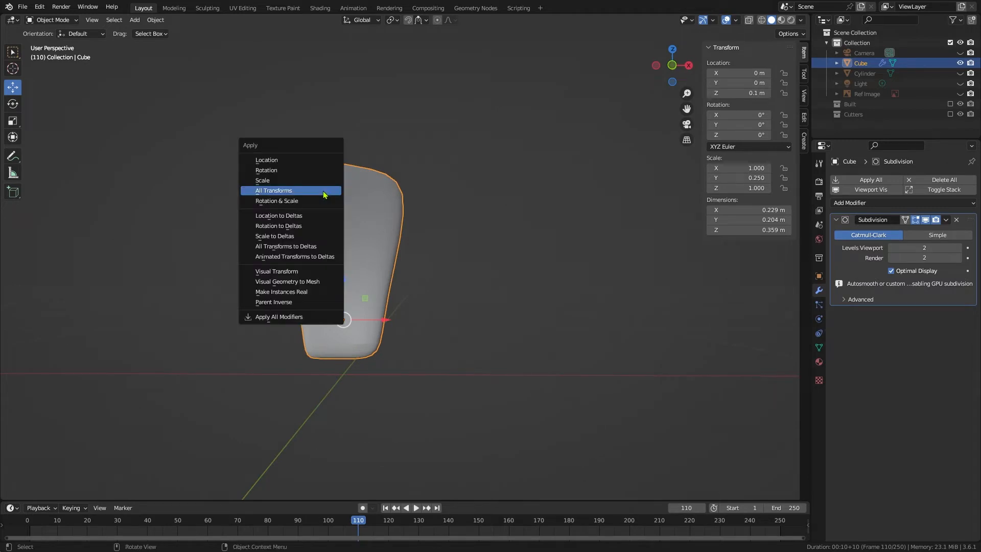
click(324, 194)
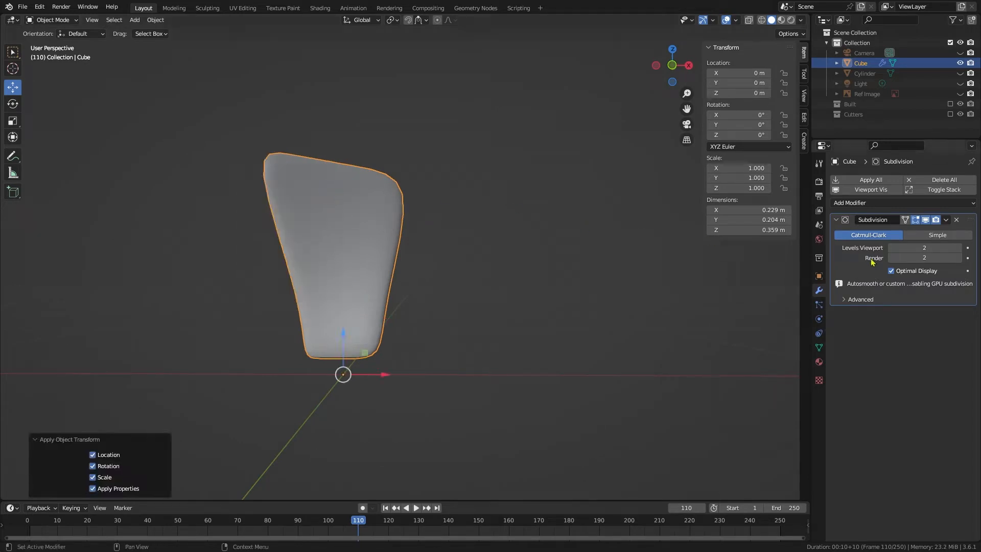
Step: Unhide the cylinder and, in Edit Mode with X-ray on, move its negative-Y end vertices about 0.437 m along Y towards the blade
click(960, 73)
middle_drag(564, 191, 488, 220)
click(495, 391)
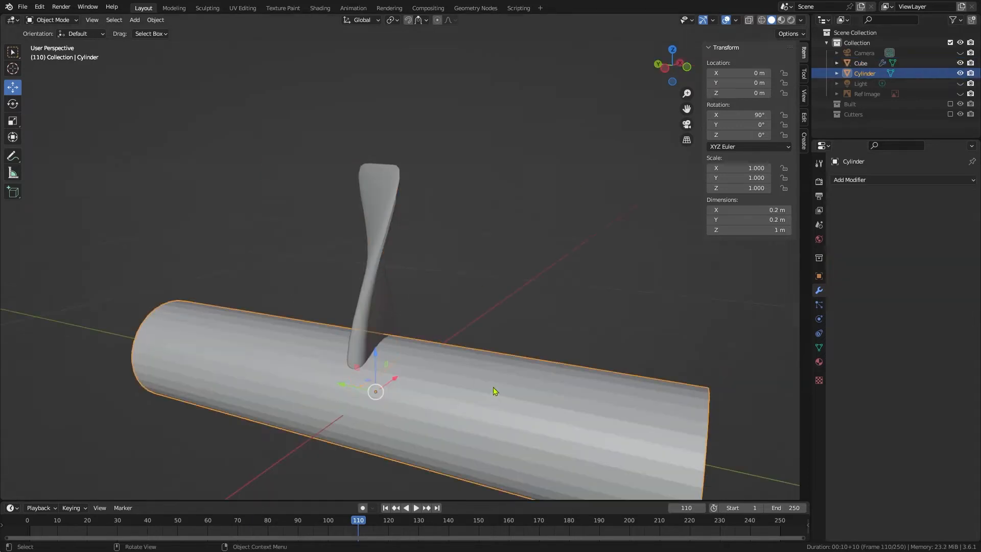
key(KP_3)
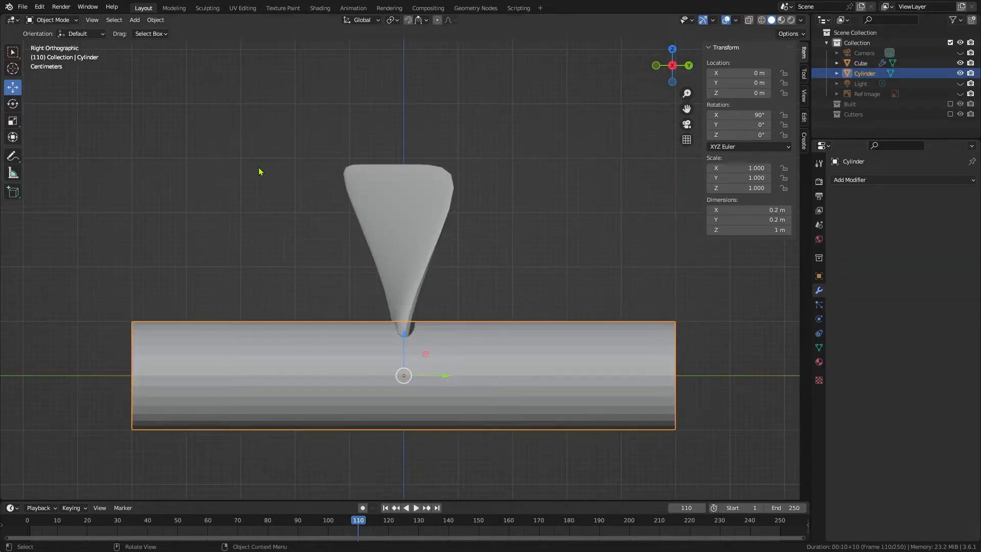
click(51, 19)
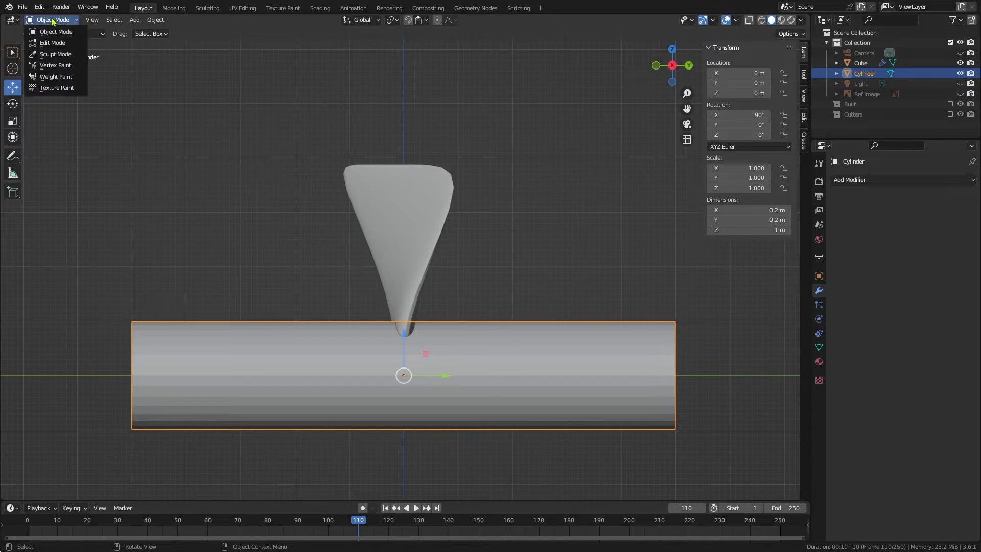
click(48, 42)
key(alt+z)
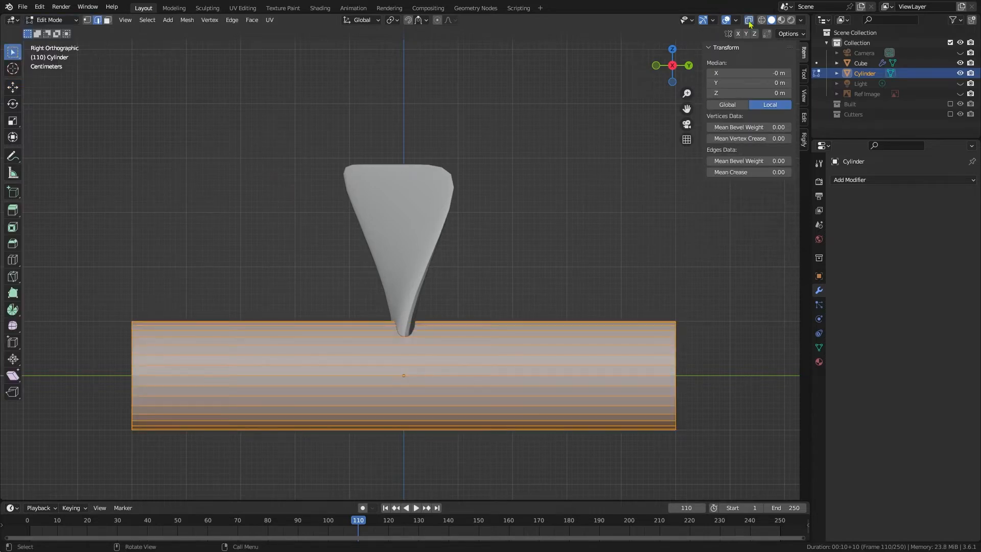
click(87, 21)
drag(92, 255, 152, 453)
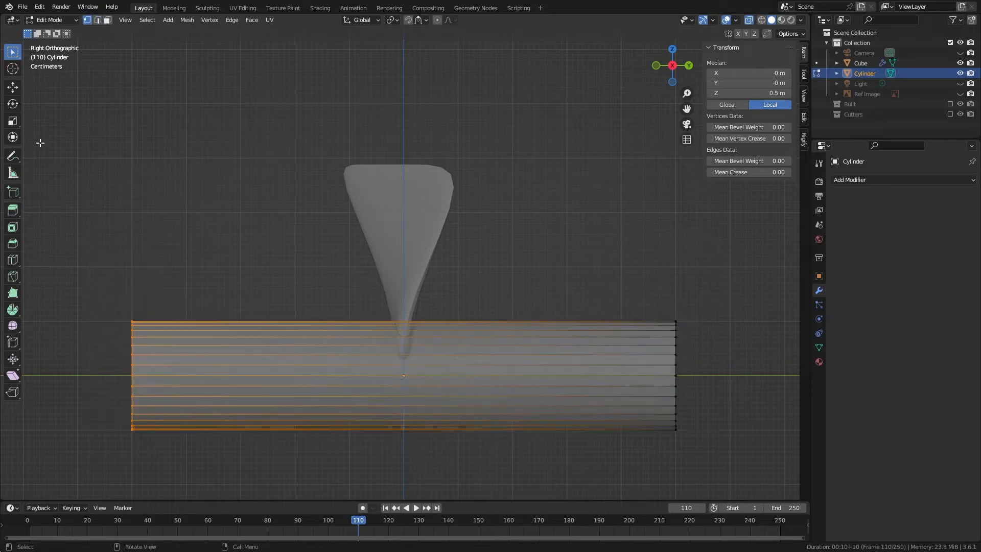
click(13, 86)
drag(176, 376, 414, 401)
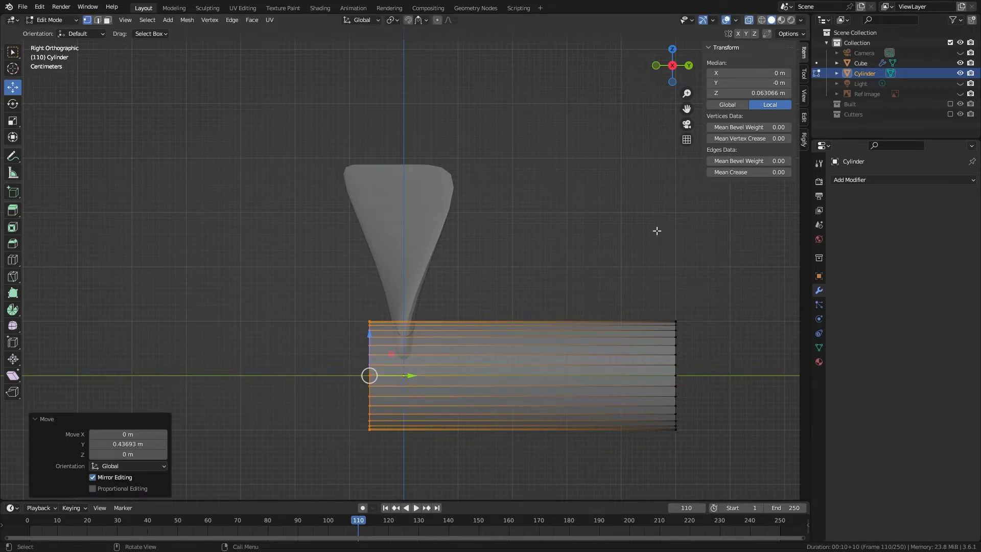
Step: Move the cylinder's opposite end vertices inward along Y to shorten the shaft, and return to Object Mode
drag(656, 230, 722, 490)
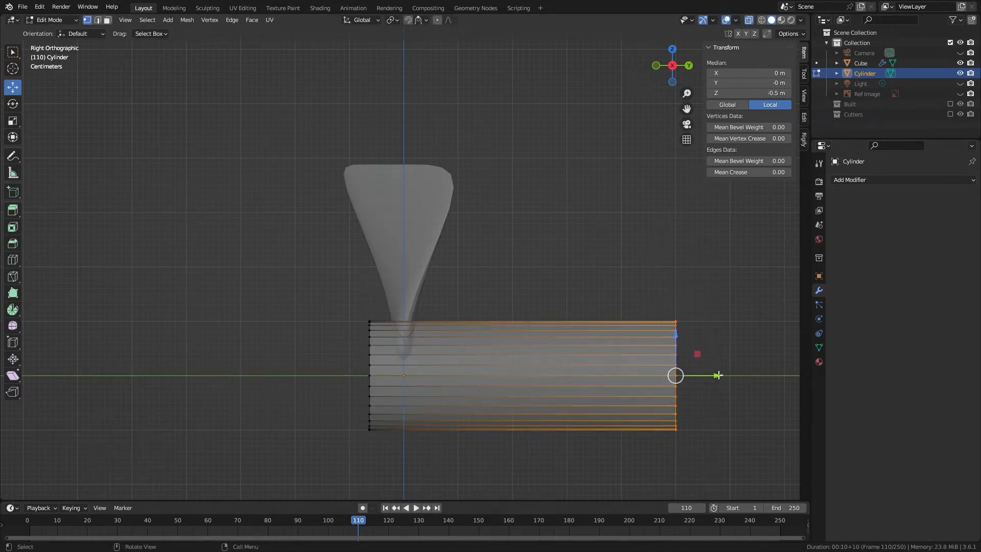
drag(718, 376, 657, 384)
click(51, 19)
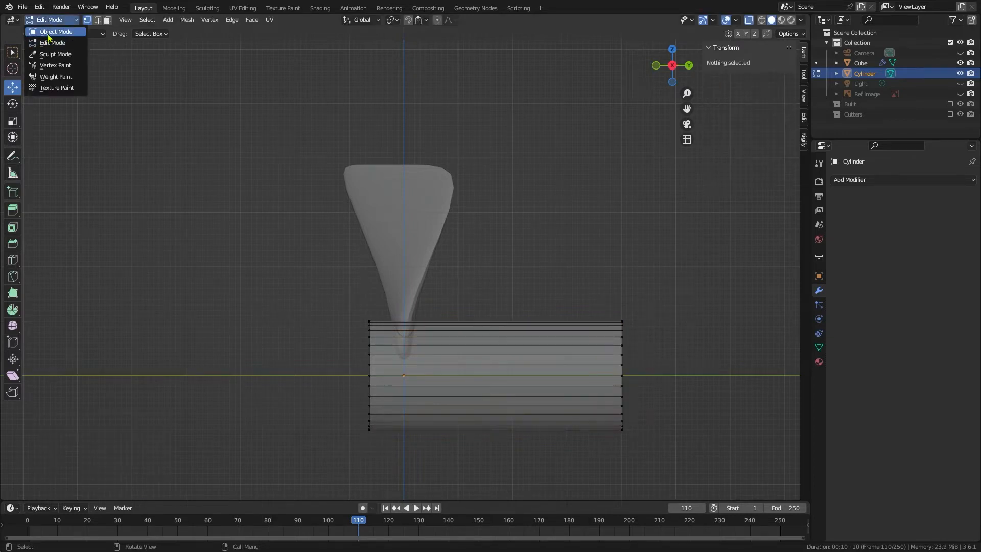
click(51, 31)
Step: Add a Plain Axes empty at the origin and set its Y rotation to 120°
middle_drag(212, 269, 375, 234)
click(375, 223)
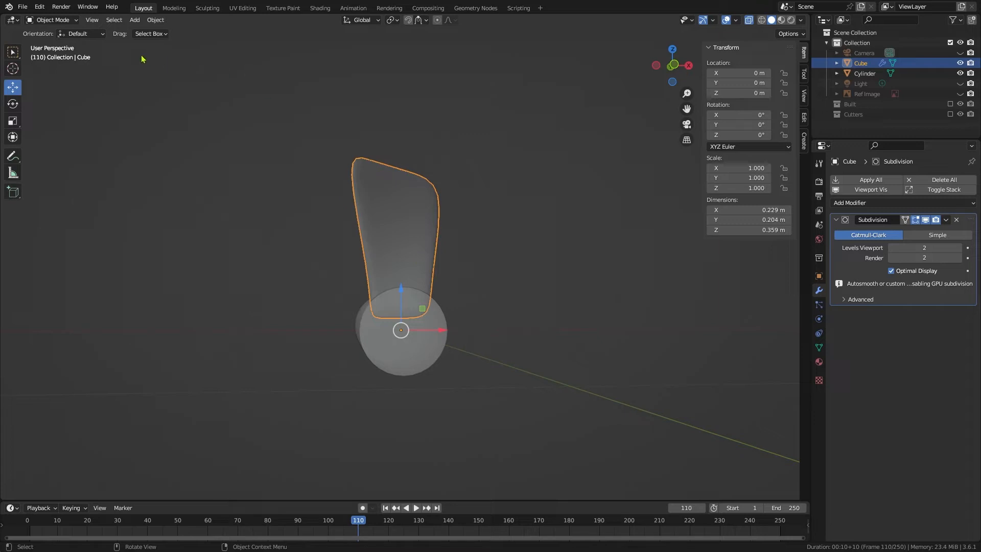
click(136, 20)
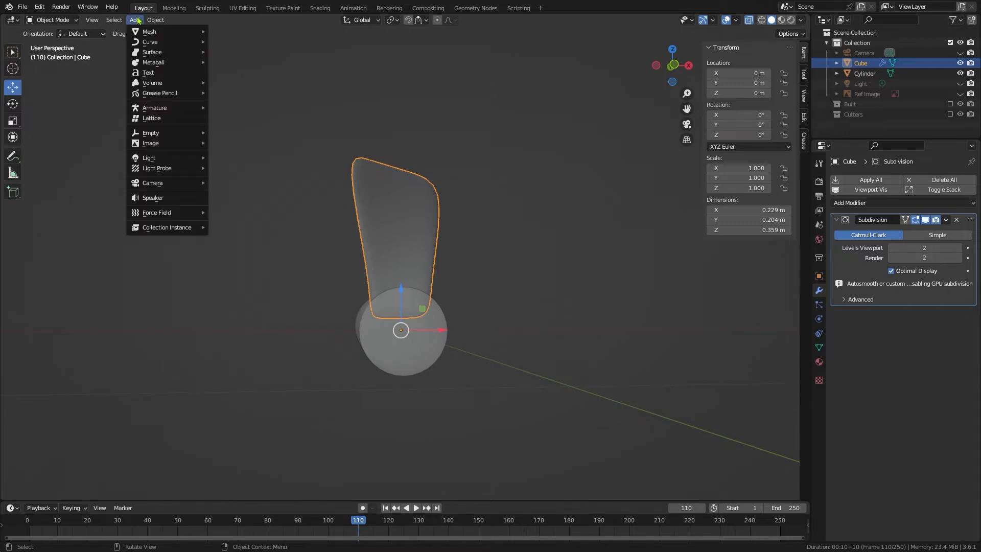
mouse_move(163, 137)
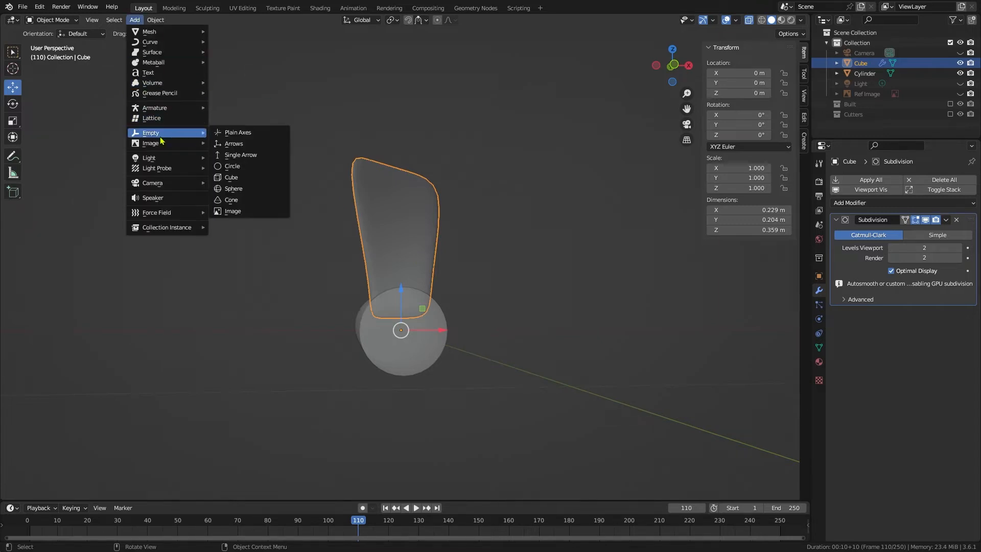
click(232, 133)
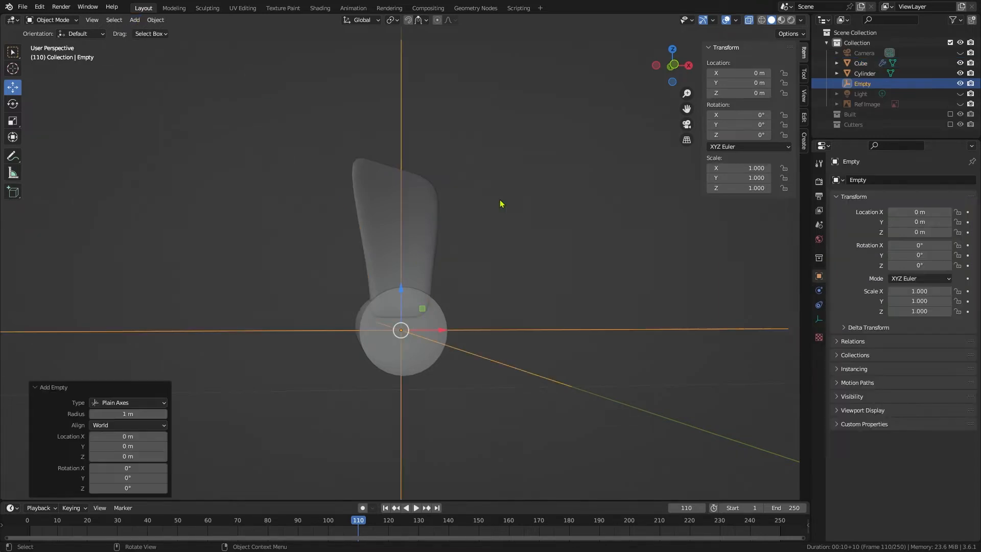
click(924, 255)
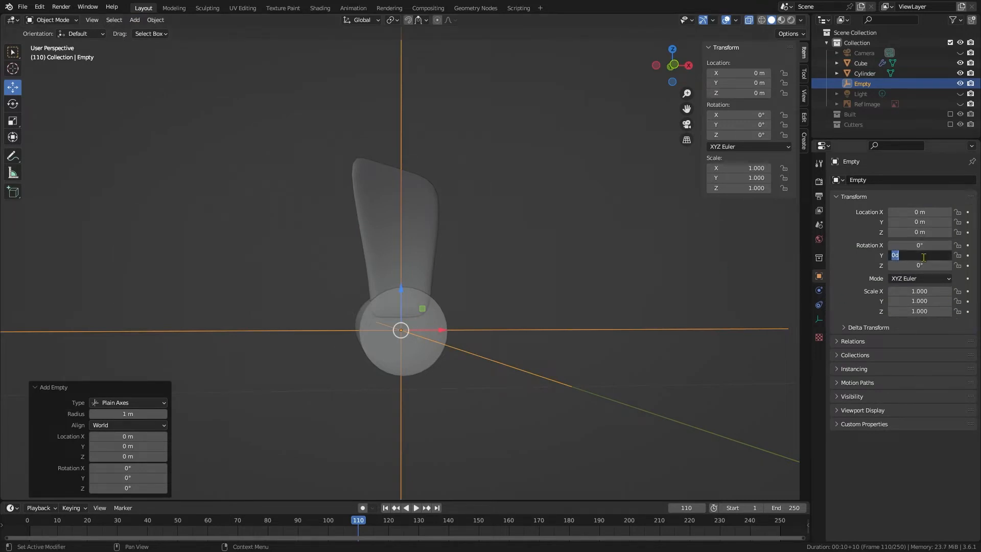
text(120)
key(Return)
Step: Add an Array modifier to the blade with count 3, Relative Offset off and Object Offset using the Empty
click(372, 204)
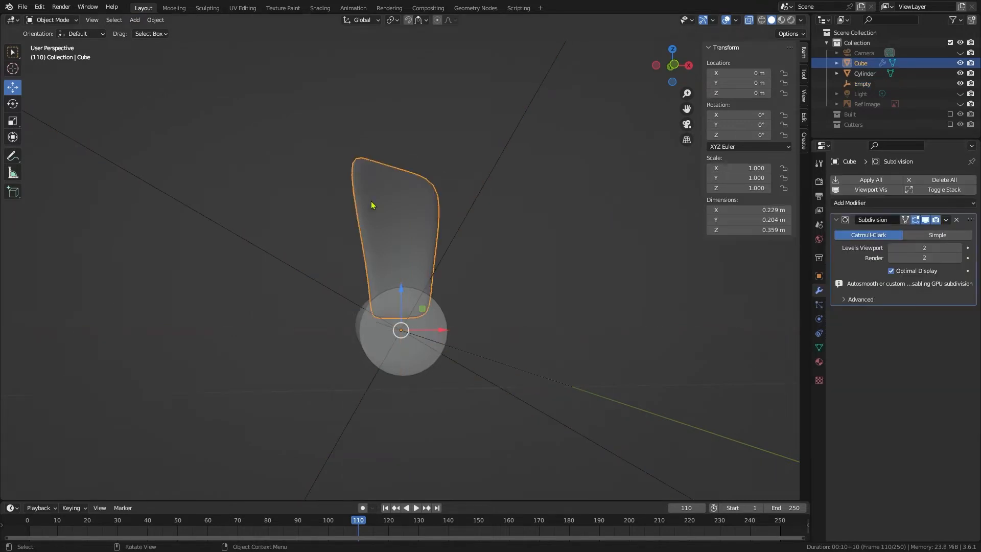
click(861, 204)
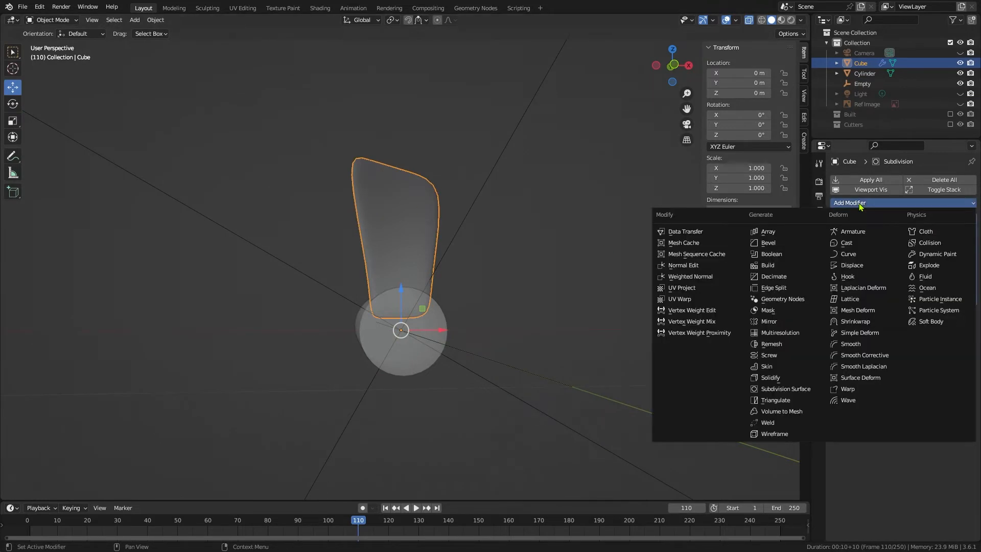
click(807, 233)
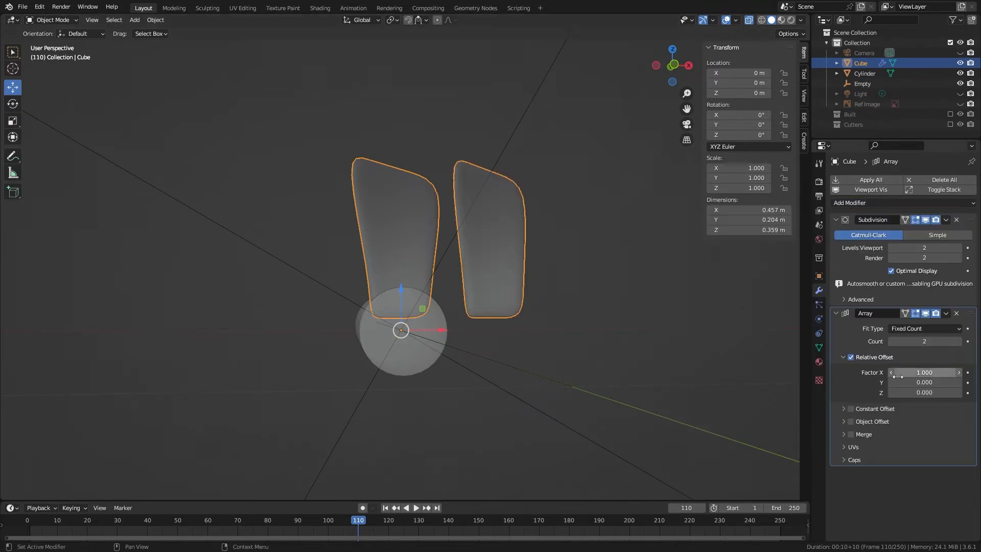
click(850, 357)
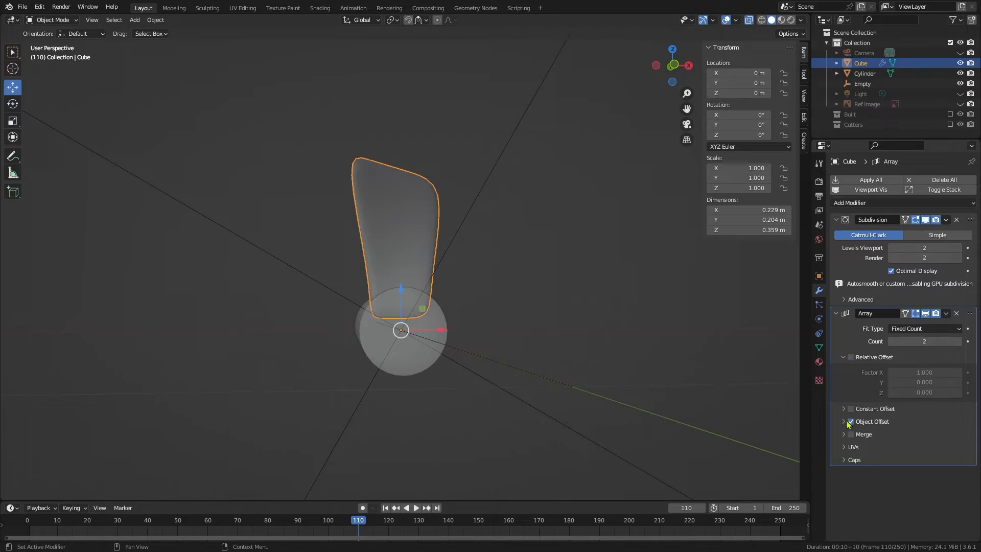
click(843, 422)
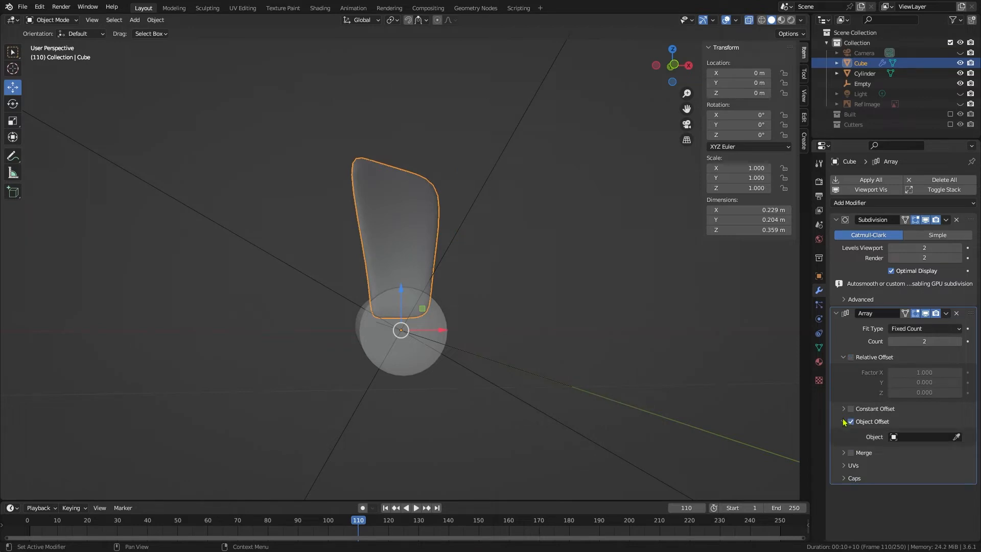
click(957, 437)
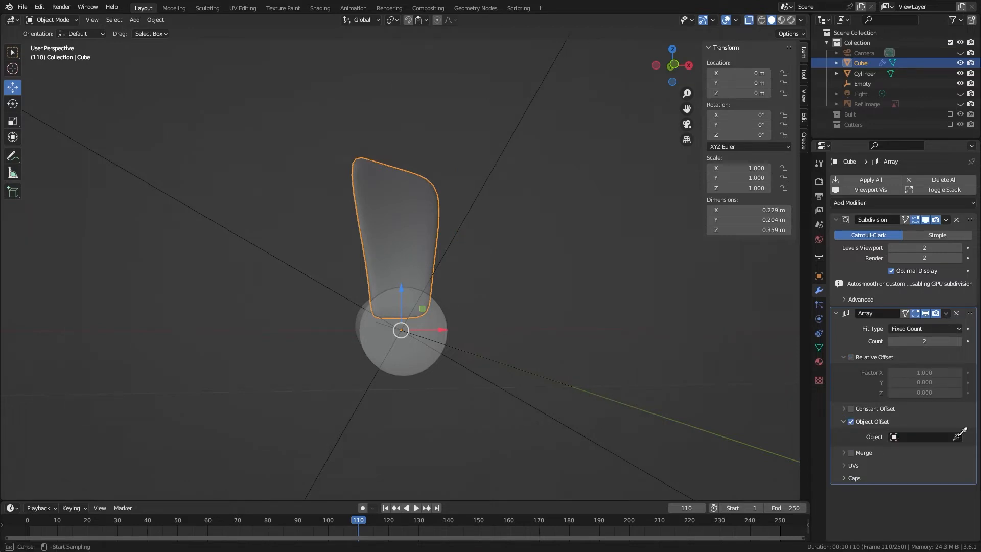
click(863, 83)
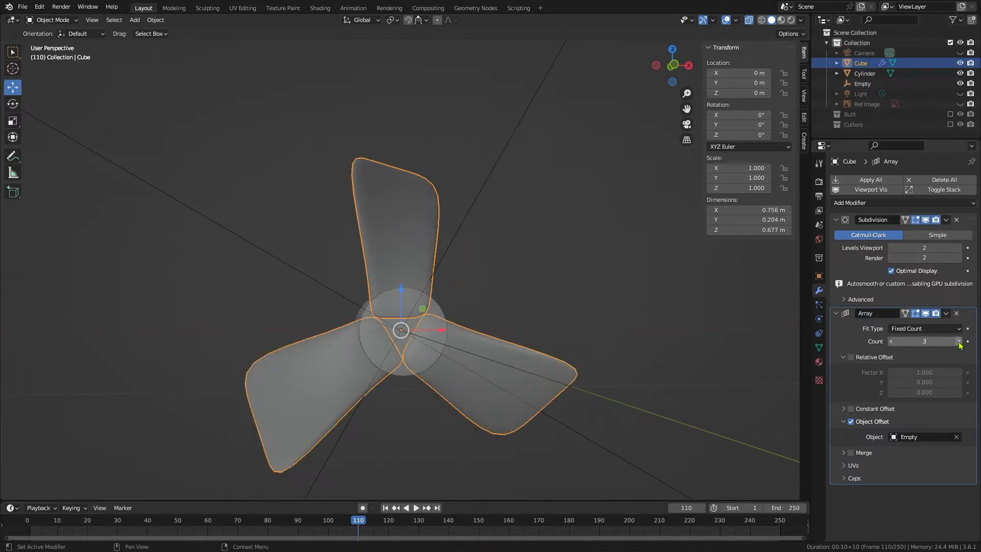
middle_drag(501, 299, 526, 294)
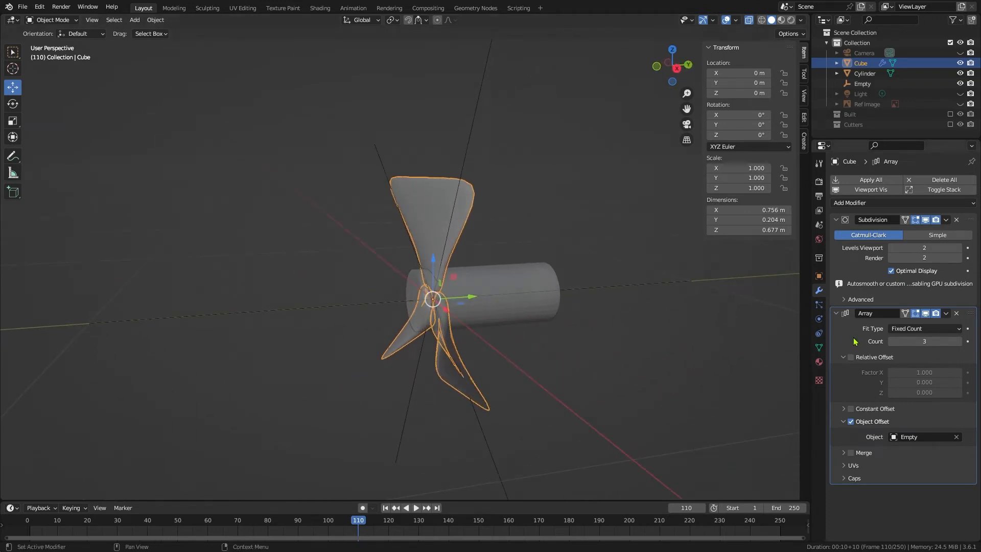
Step: Apply the blade's Array modifier, deselect everything and turn off X-ray in the viewport
key(ctrl+a)
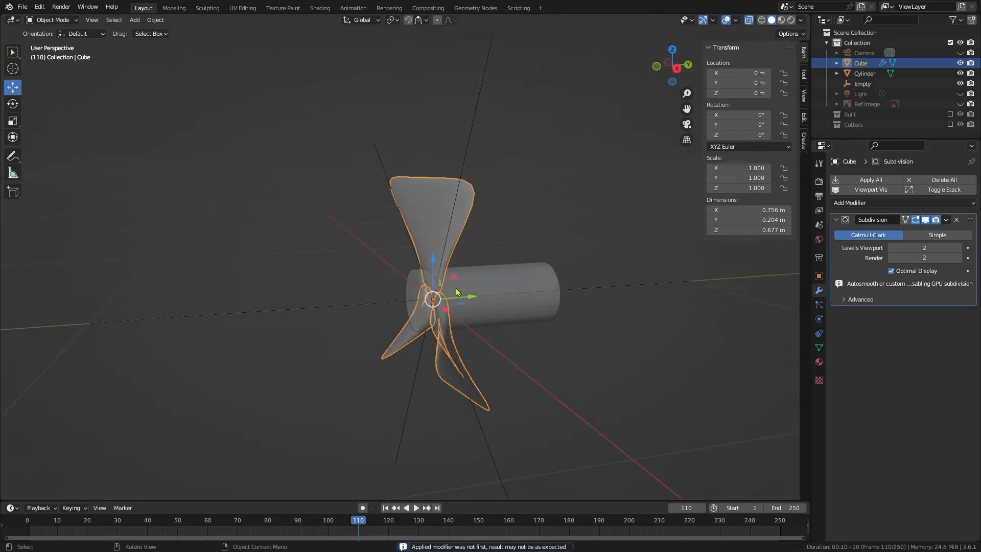
click(511, 294)
middle_drag(511, 294, 574, 310)
click(556, 297)
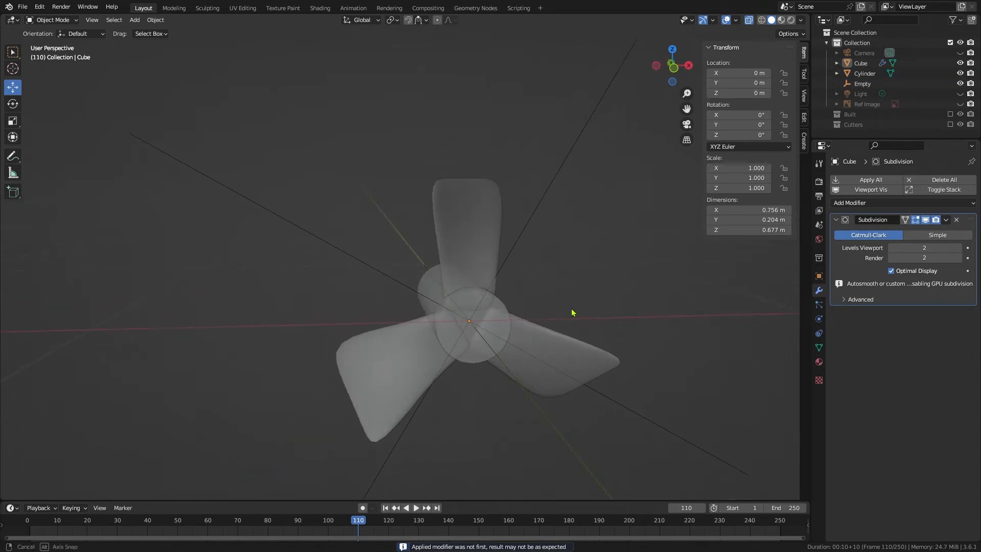
click(749, 20)
middle_drag(591, 269, 429, 265)
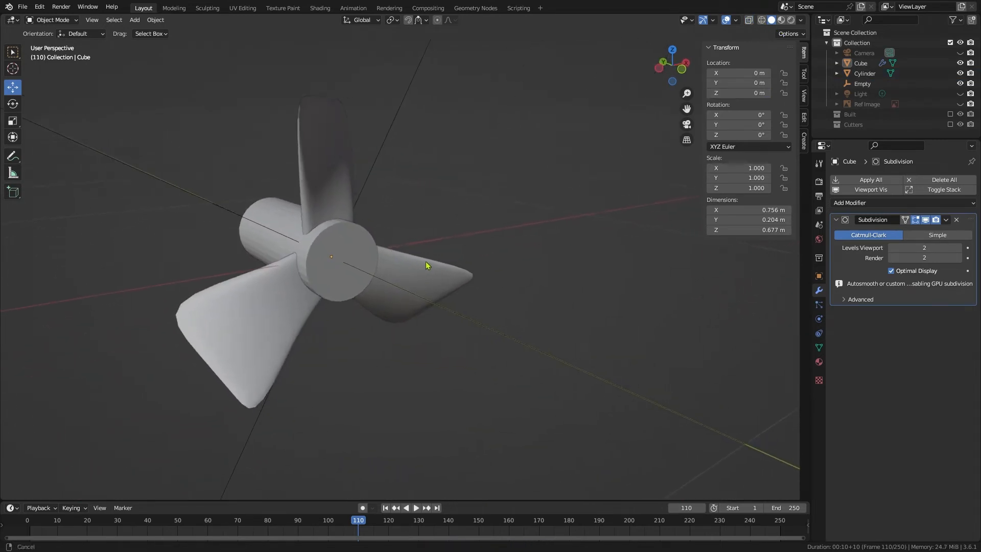
Step: In Edit Mode on the cylinder, select the end face nearest the blades and inset it
click(351, 260)
scroll(351, 260, up, 2)
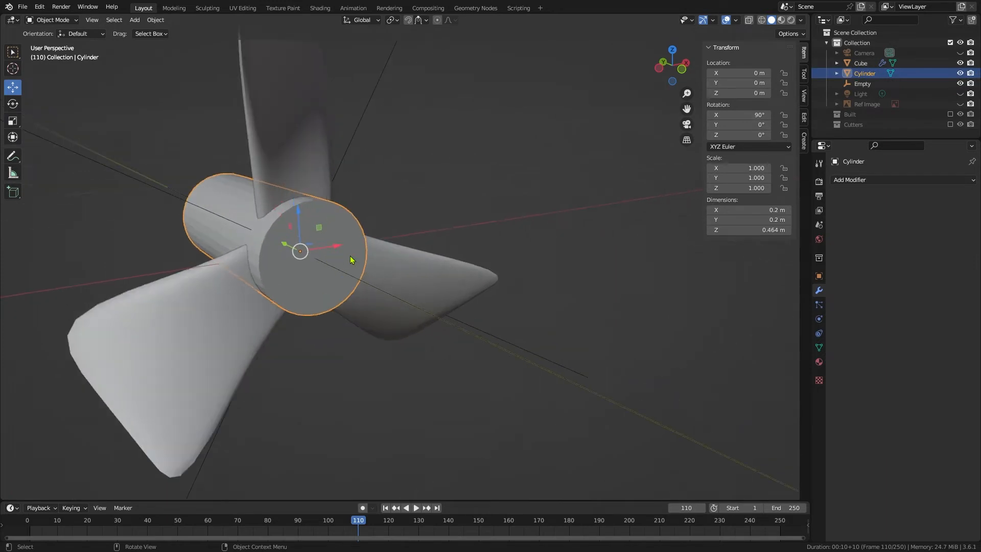
shift+middle_drag(355, 261, 471, 298)
click(54, 19)
click(53, 45)
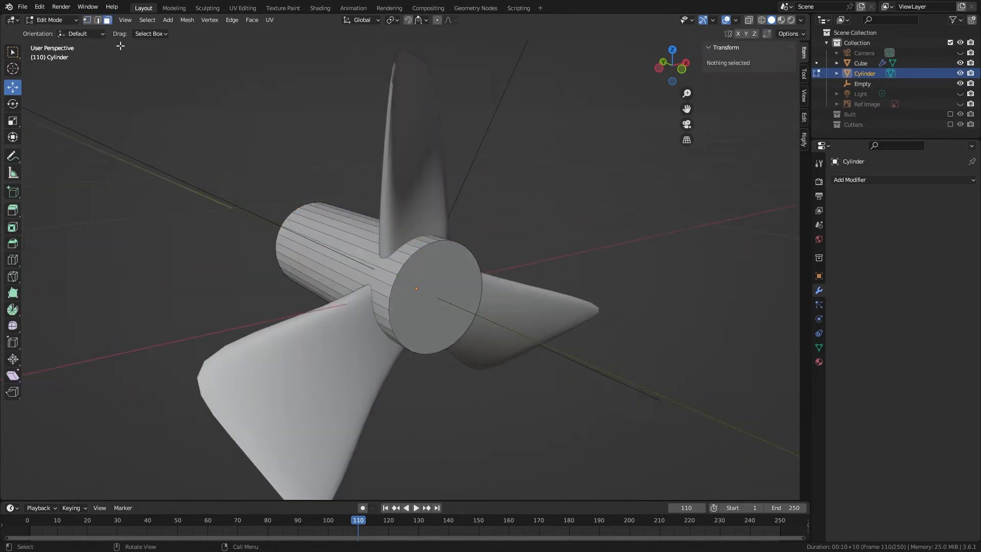
click(463, 288)
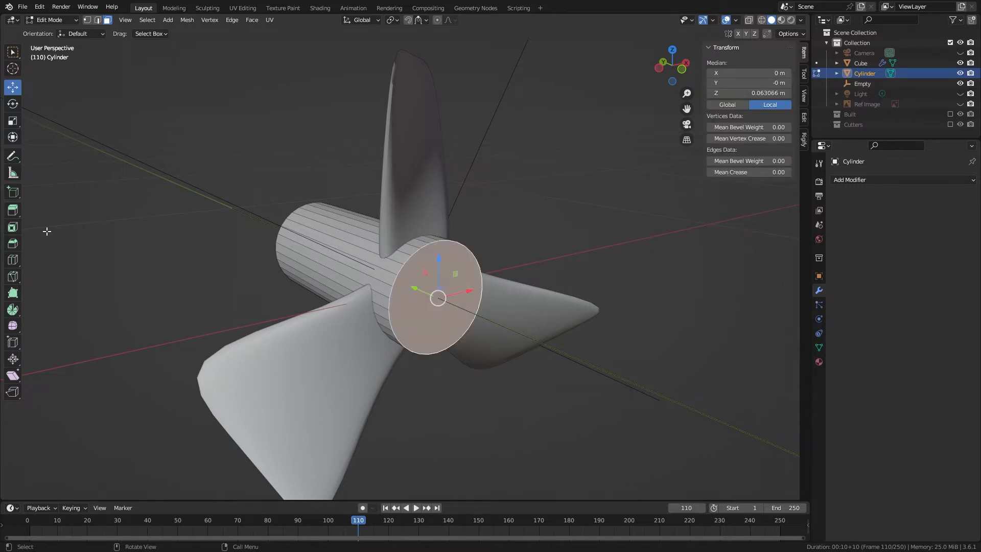
click(12, 227)
drag(474, 275, 463, 291)
Step: Extrude the inset face inward, inset it again, extrude it outward about 0.029 m and inset it about 0.019 m
click(12, 211)
click(13, 226)
click(12, 210)
key(i)
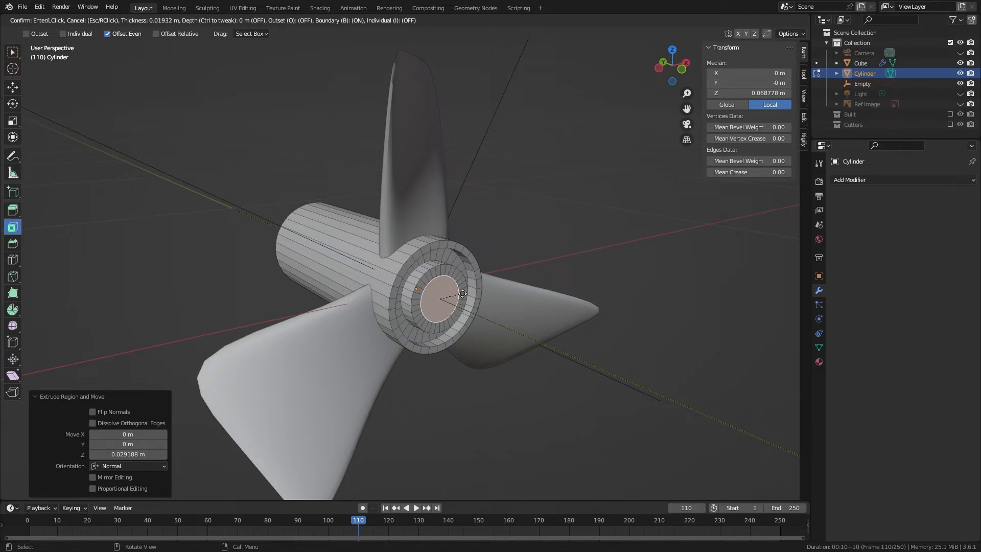
drag(463, 293, 462, 293)
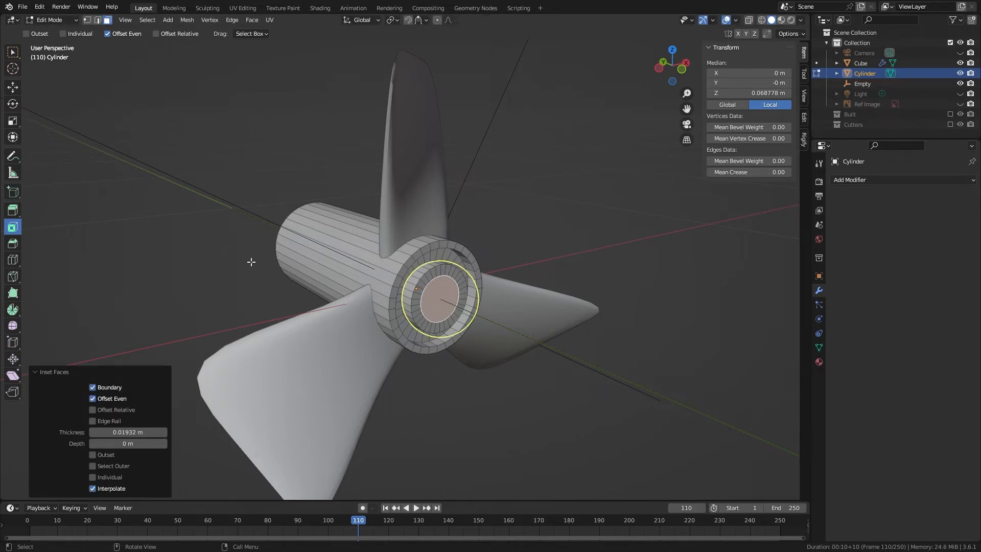
Step: Extrude the innermost face about 0.01 m into the cylinder and return to Object Mode
click(13, 210)
drag(464, 308, 461, 308)
click(52, 20)
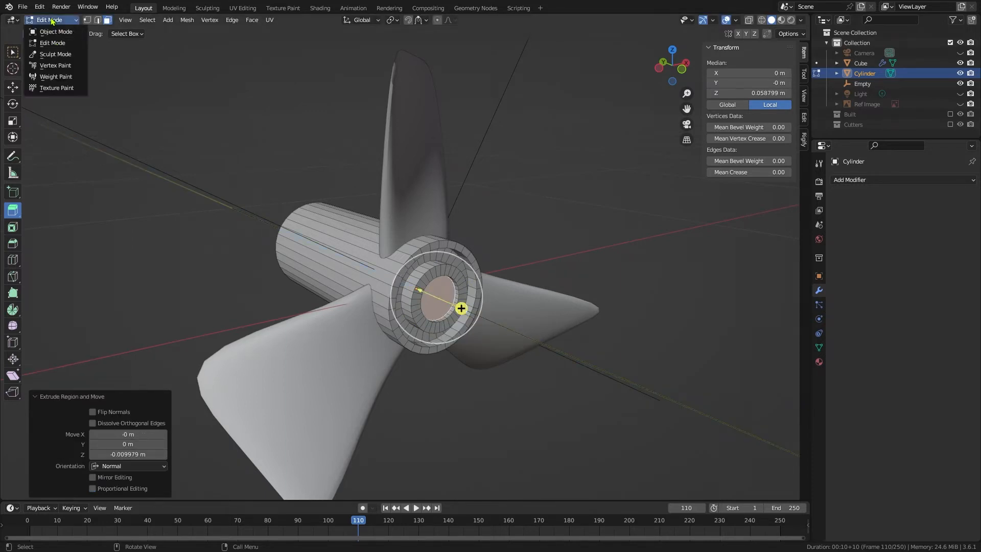
click(53, 31)
Step: Add a Subdivision Surface modifier to the cylinder and apply Shade Auto Smooth at 30°
middle_drag(431, 286, 358, 269)
click(848, 180)
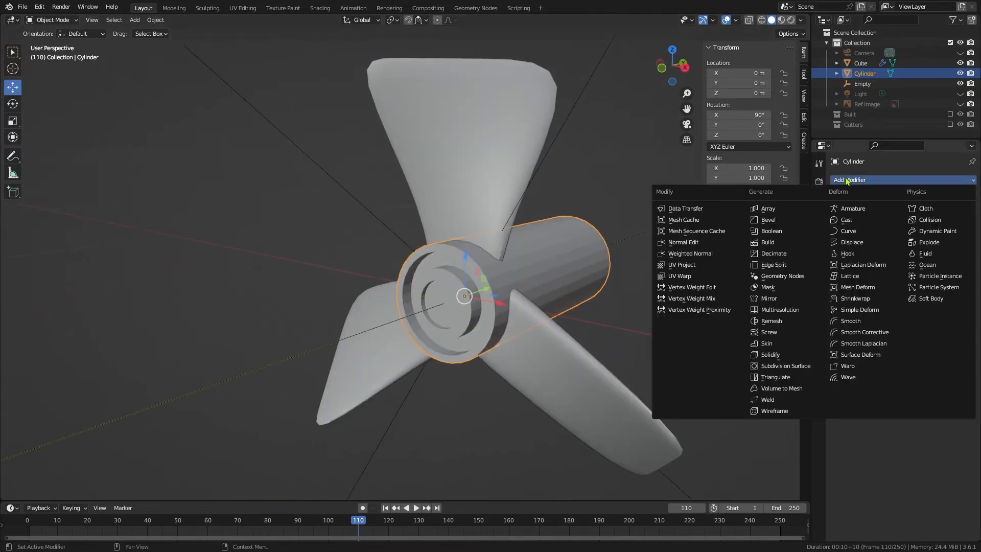
click(789, 367)
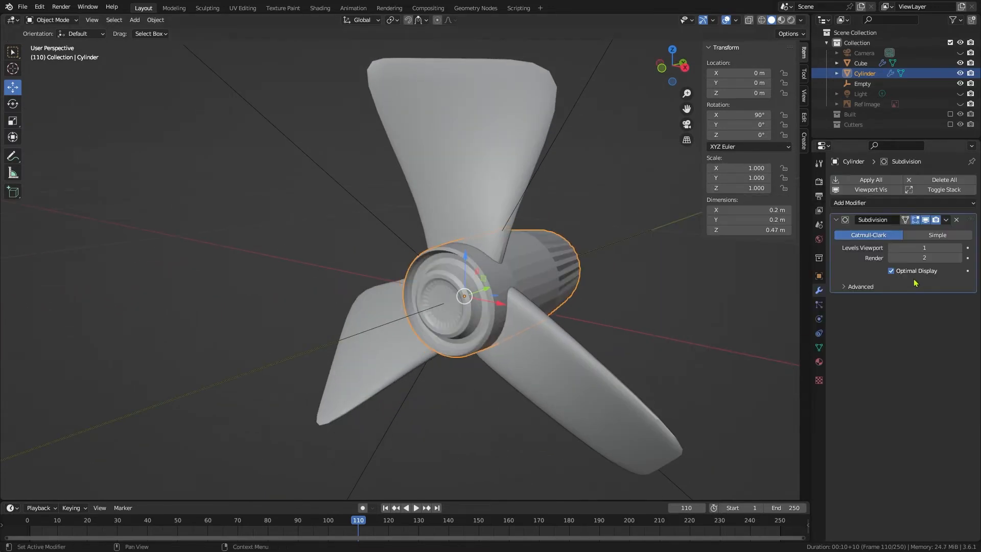
middle_drag(522, 249, 480, 261)
right_click(480, 261)
click(476, 260)
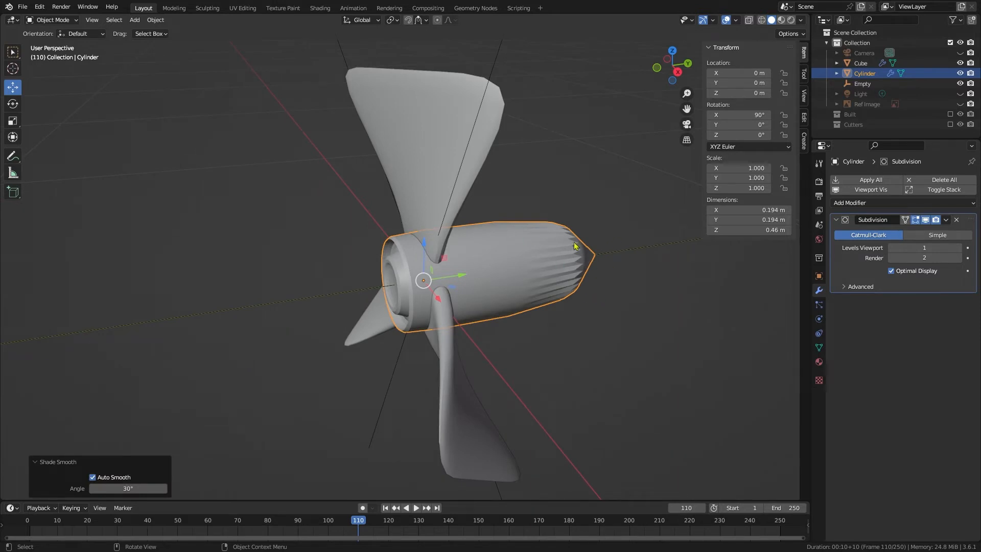
Step: In Edit Mode, add a loop cut around the cylinder close to its far end, with a slide factor of about 0.915
click(51, 20)
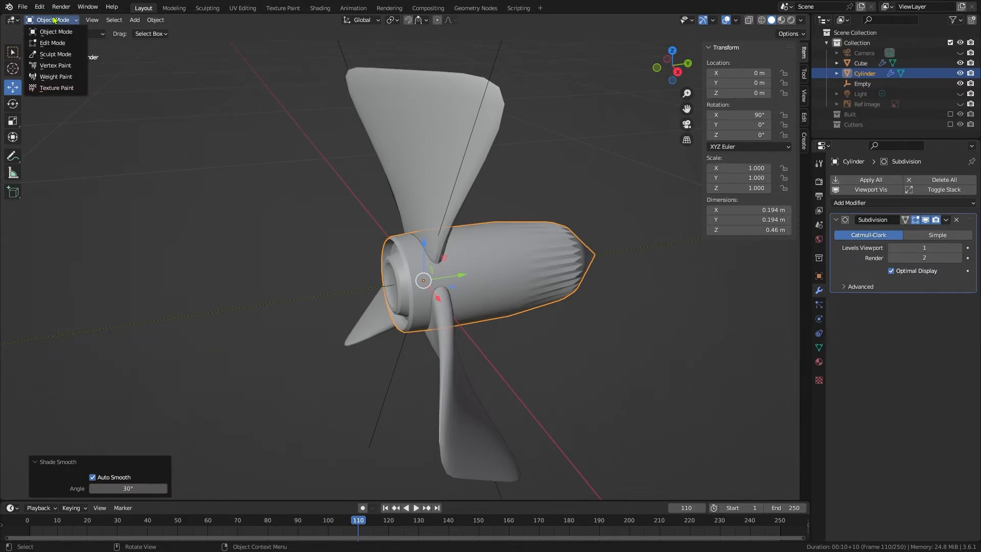
click(51, 42)
key(ctrl+r)
drag(519, 278, 606, 274)
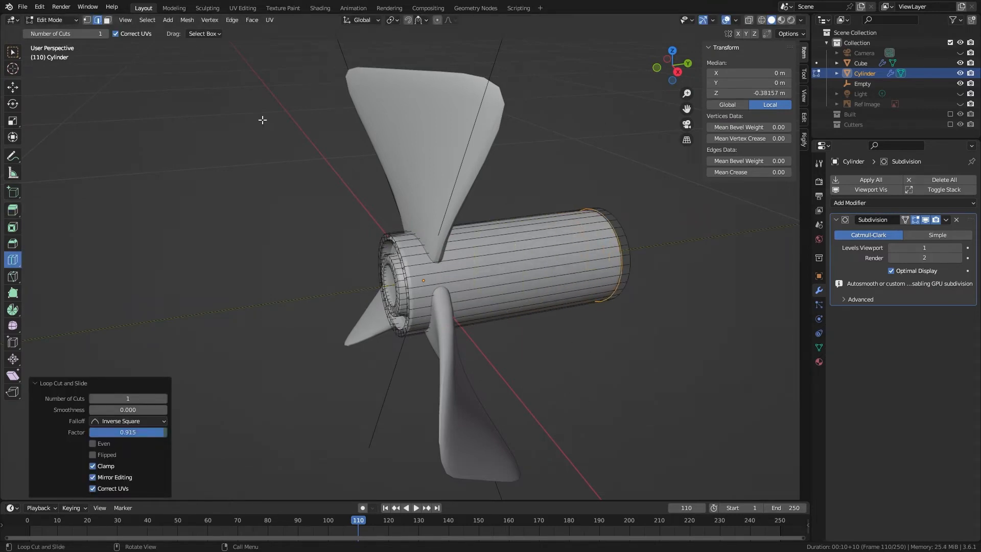
Step: Add two more loop cuts around the middle and rear of the cylinder without sliding them, and return to Object Mode
click(515, 275)
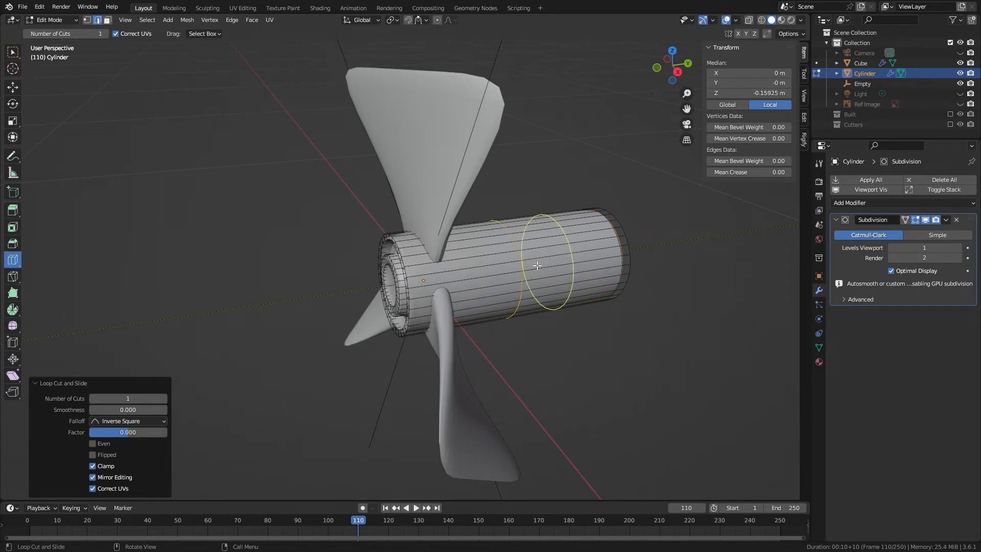
click(559, 259)
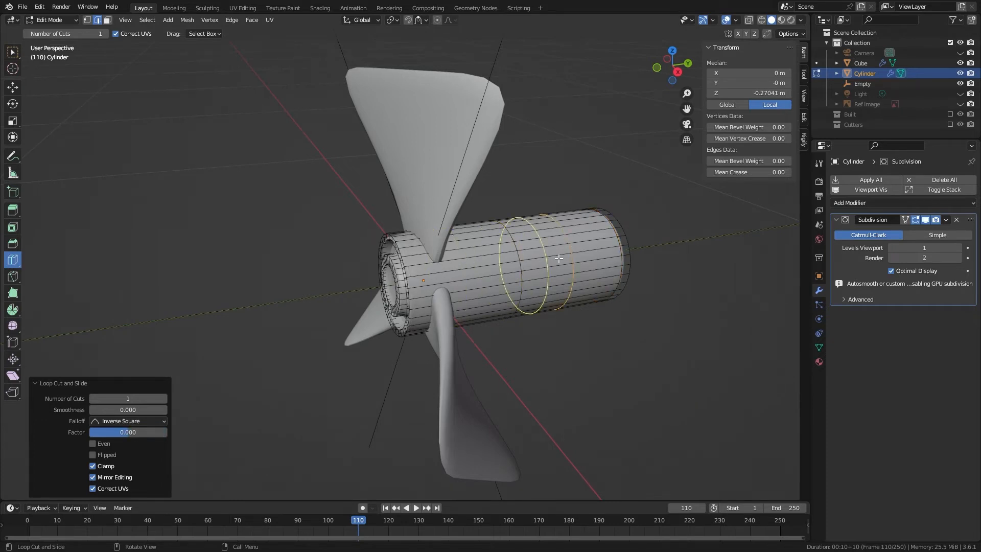
click(49, 21)
click(51, 31)
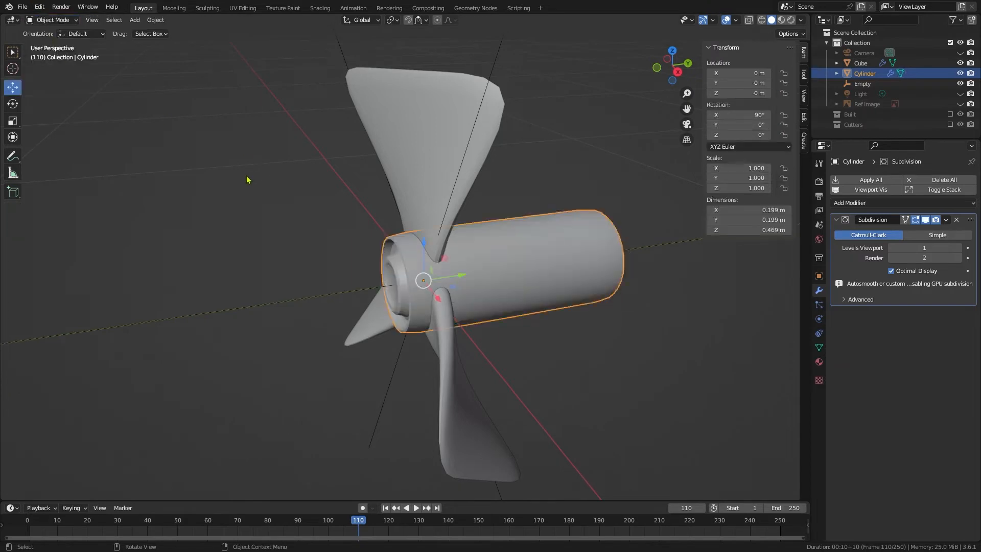
Step: Add the blades to the selection as the active object and join the cylinder to them
middle_drag(248, 180, 449, 231)
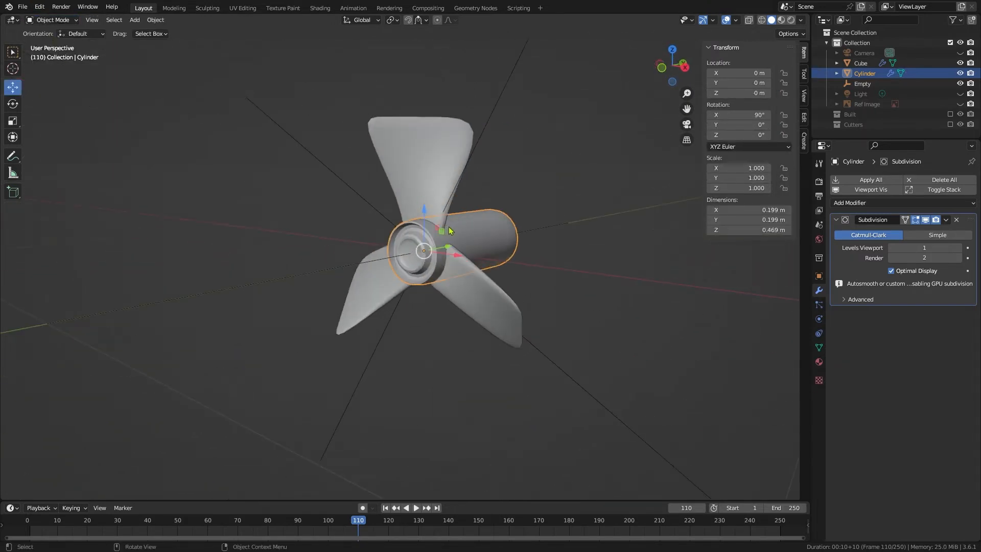
shift+click(430, 166)
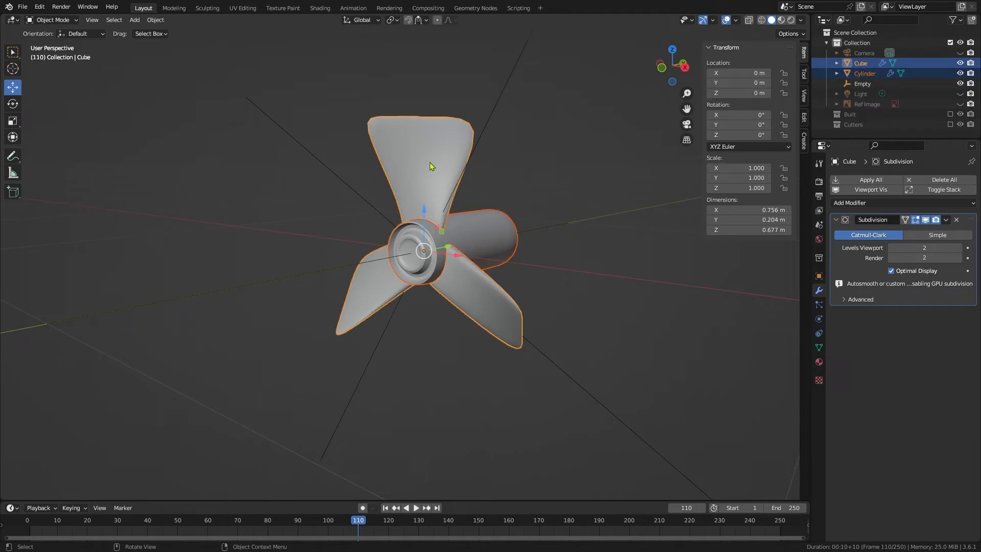
right_click(431, 166)
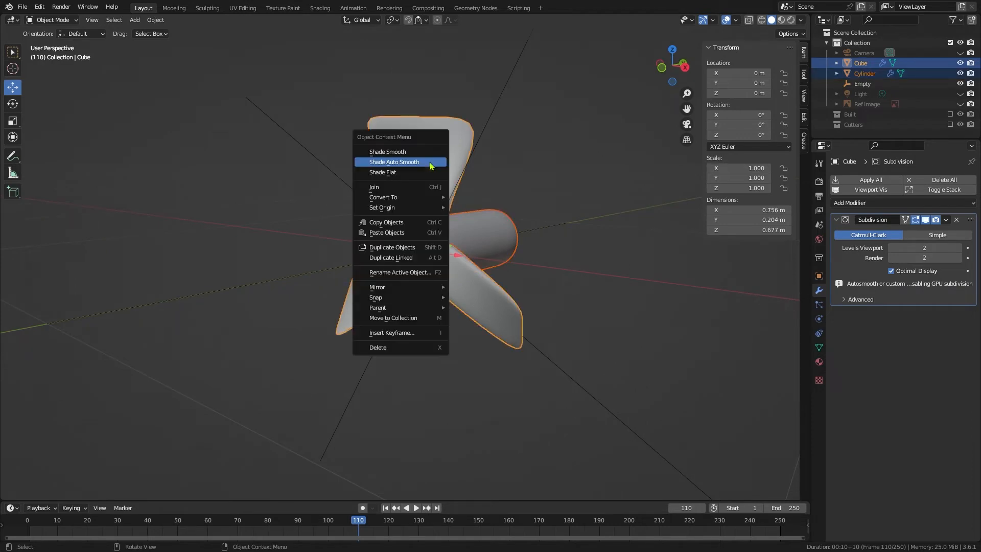
click(373, 188)
Step: Rename the joined propeller object to Prop
click(862, 73)
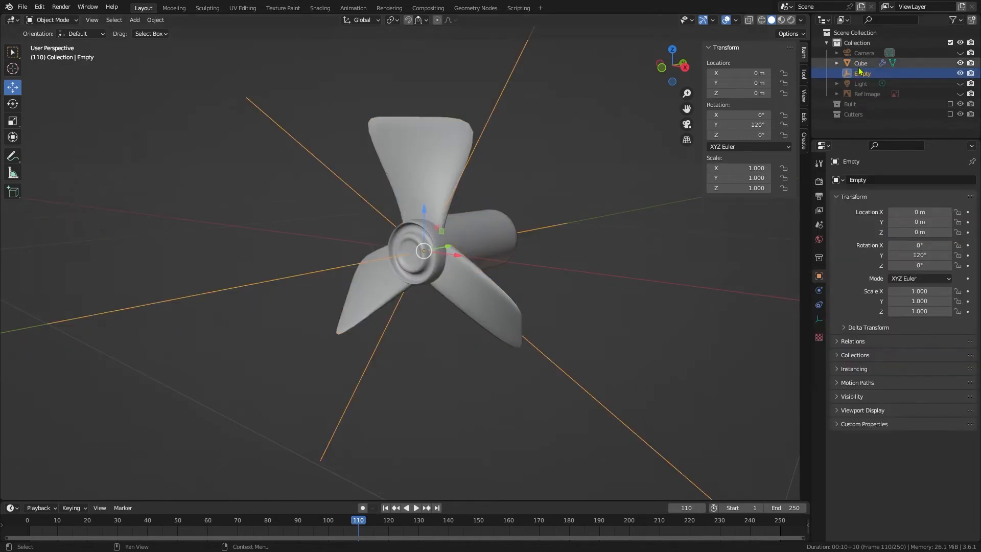
click(860, 63)
double_click(859, 63)
text(Prop)
key(Return)
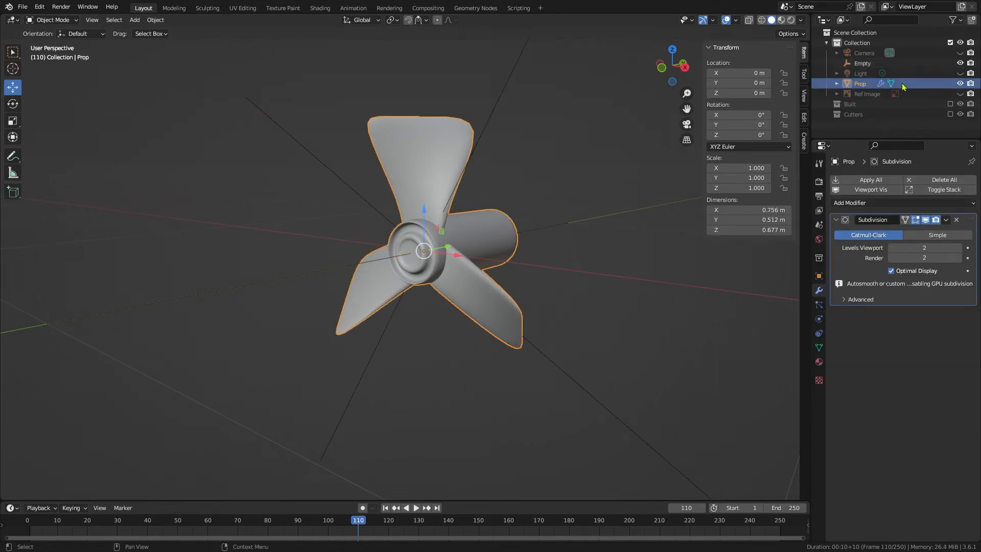
Step: Show the reference image and, in front view, set the propeller's Z rotation to -90°
click(960, 94)
mouse_move(565, 234)
middle_down()
mouse_move(598, 233)
mouse_move(590, 232)
mouse_move(571, 156)
mouse_move(576, 98)
mouse_move(581, 106)
middle_up()
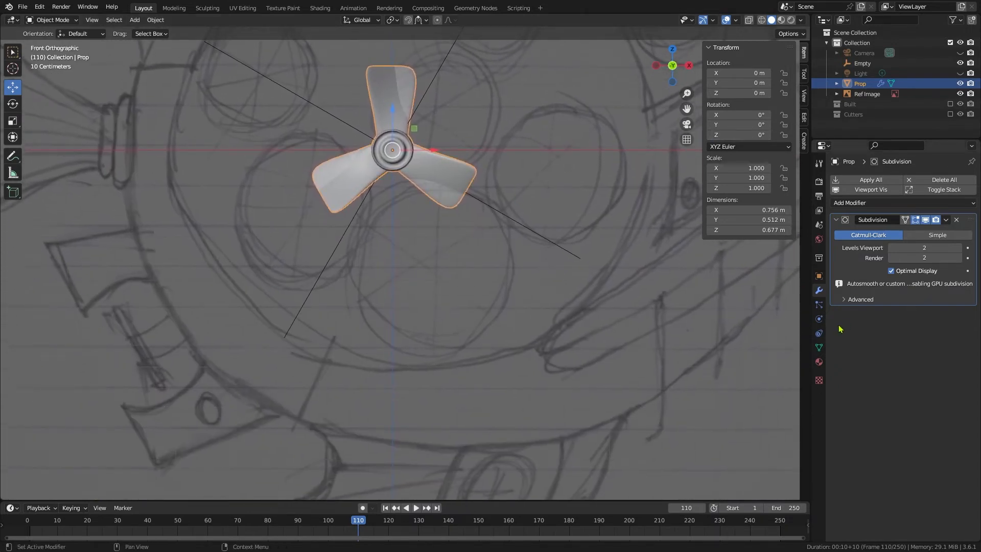
click(819, 275)
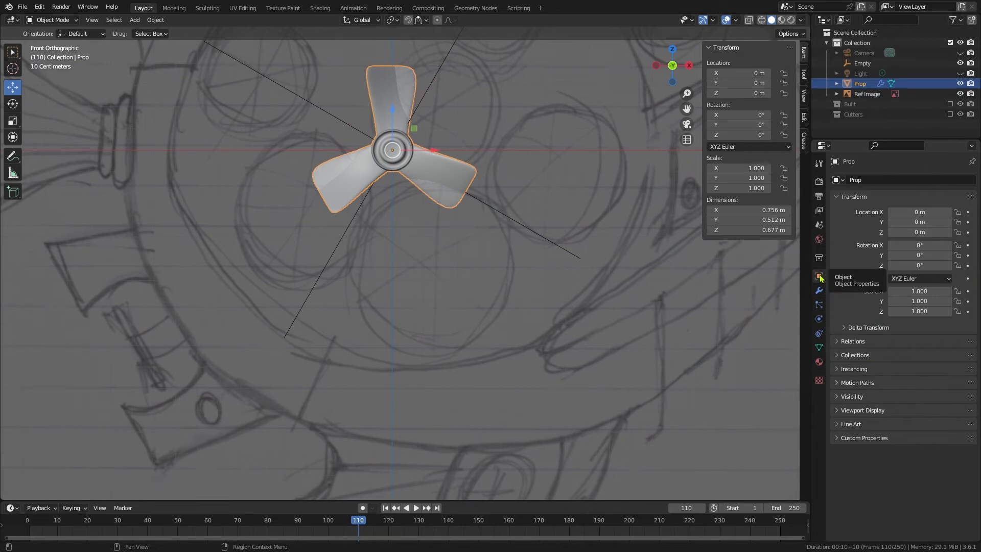
drag(935, 266, 899, 266)
click(935, 266)
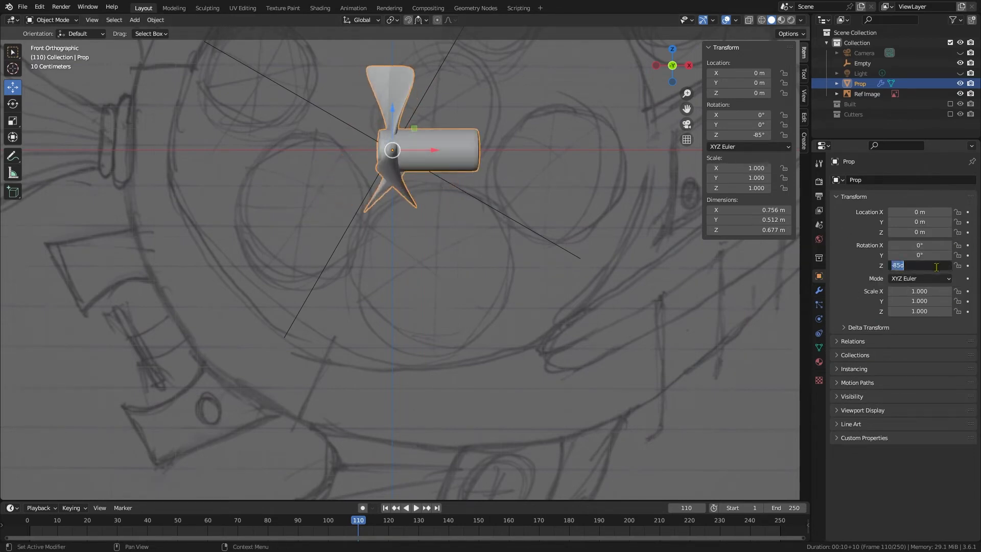
text(-90)
key(Return)
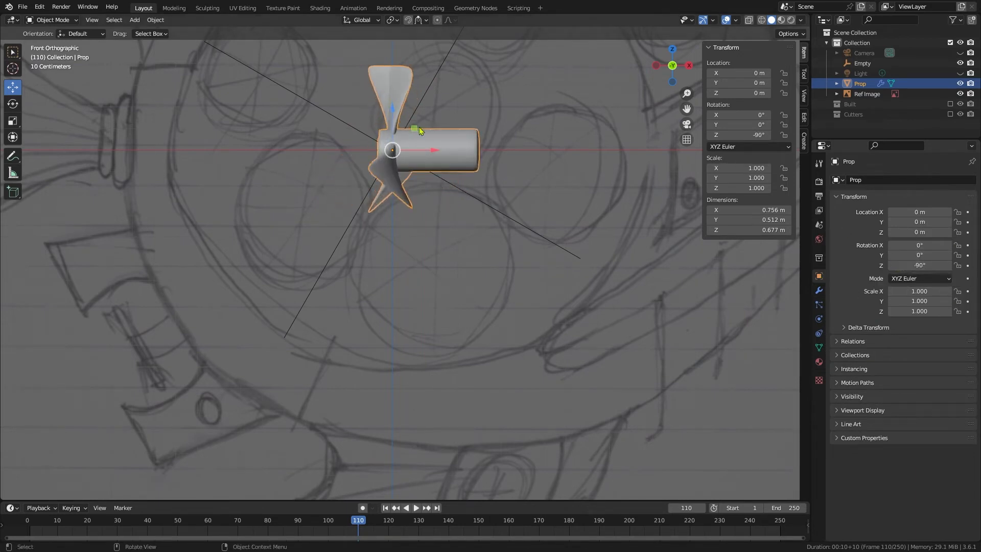
Step: Move the propeller to about X -1.204 m, Z -0.853 m over the sketch and set its X rotation to 30°
key(g)
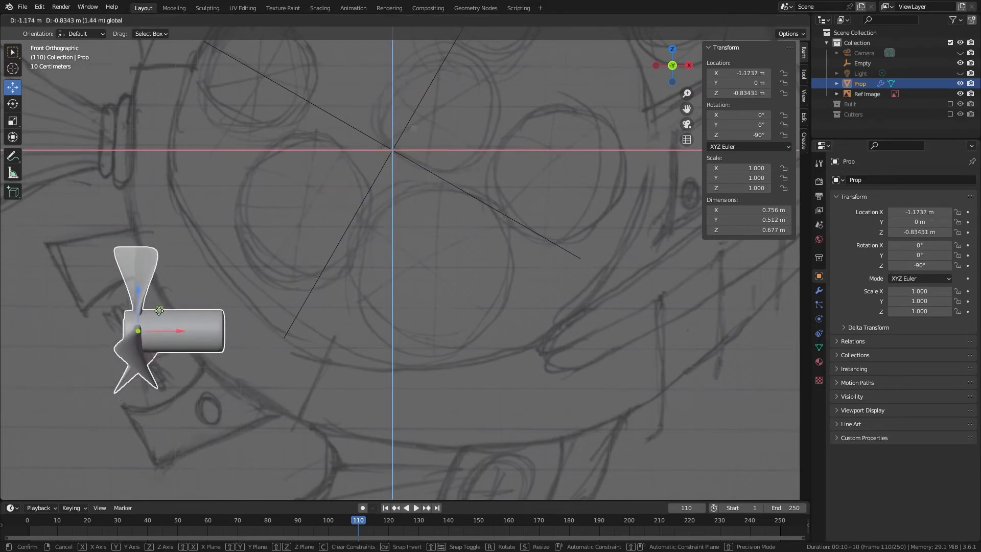
click(154, 316)
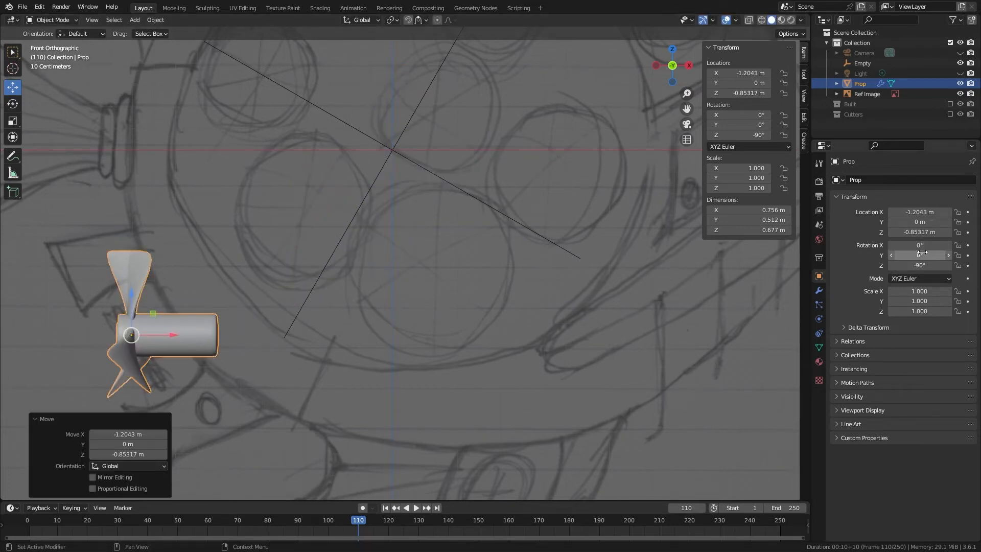
drag(912, 246, 933, 245)
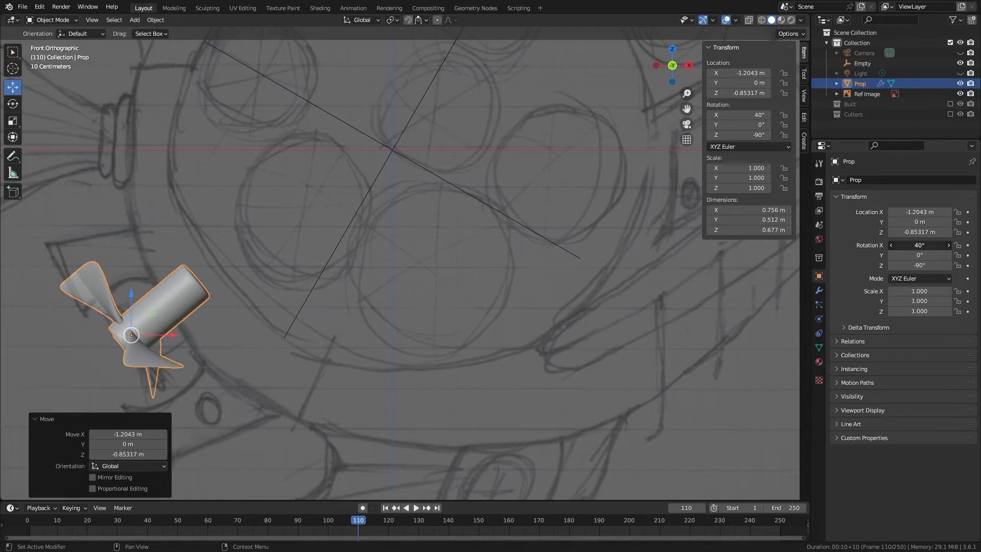
click(911, 249)
text(30)
key(Return)
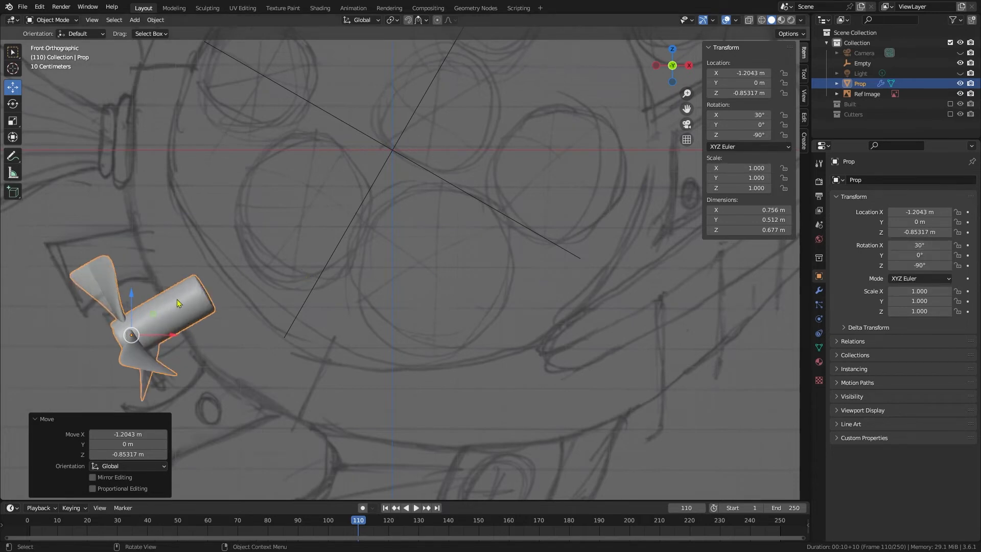
Step: Scale the propeller uniformly to about 0.653 and move it to about X -1.141 m, Z -0.912 m on the sketched propeller
key(s)
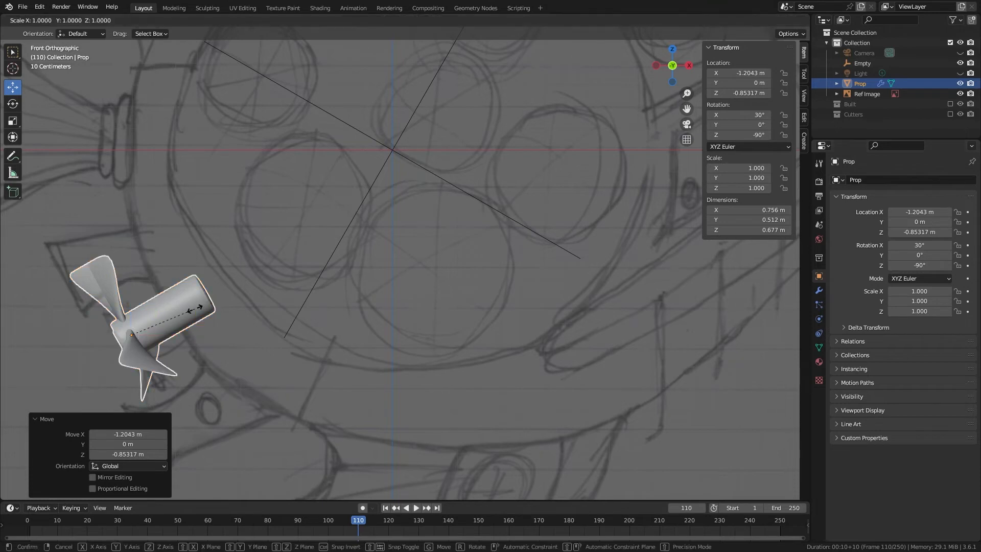
click(173, 317)
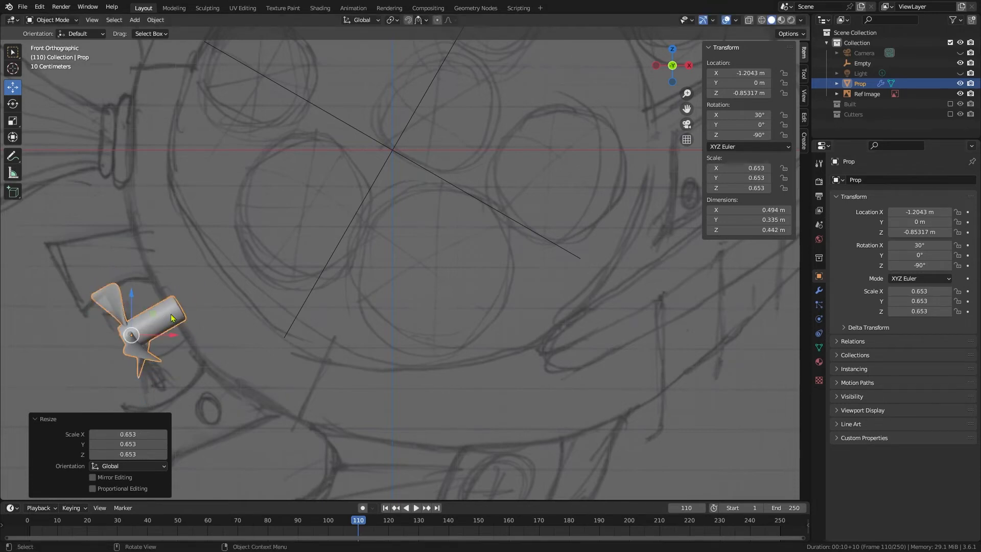
key(g)
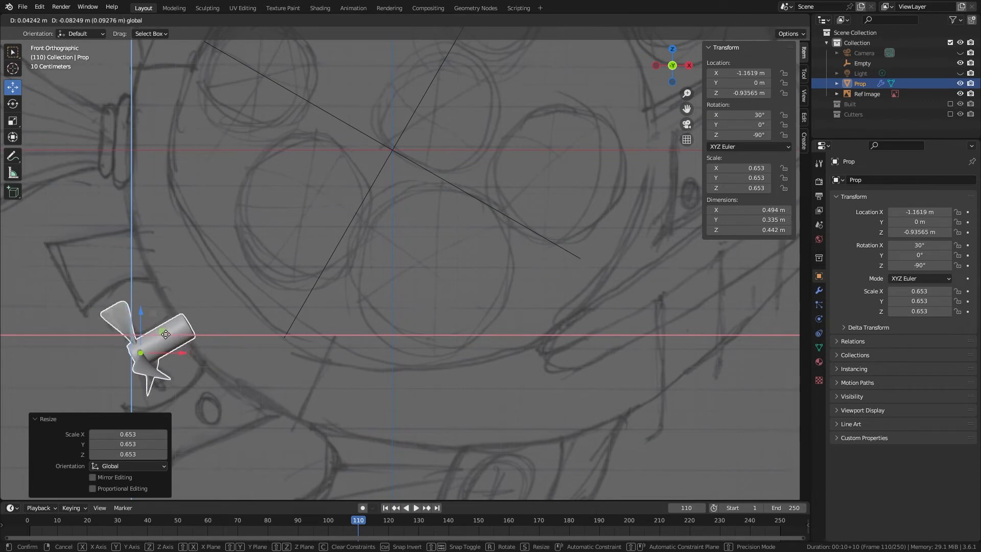
click(170, 328)
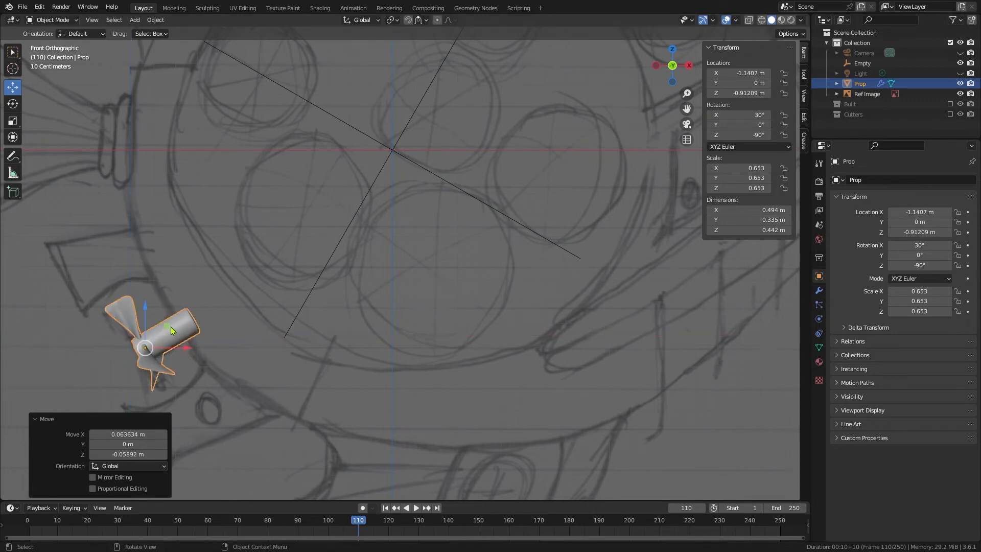
Step: Select the edge loop around the rear part of the propeller's shaft and scale it up to flare the shaft
key(KP_Decimal)
click(52, 20)
click(51, 43)
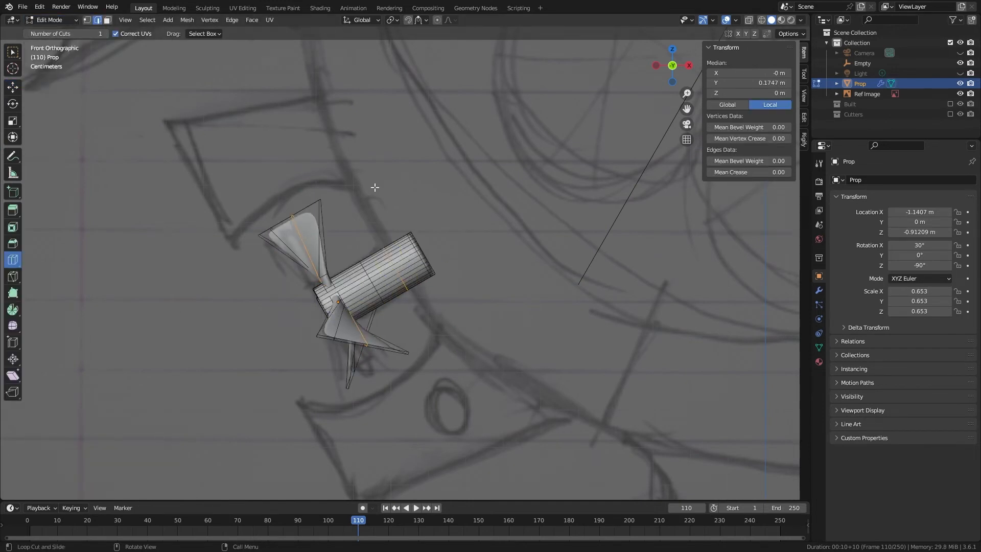
click(13, 121)
key(alt+a)
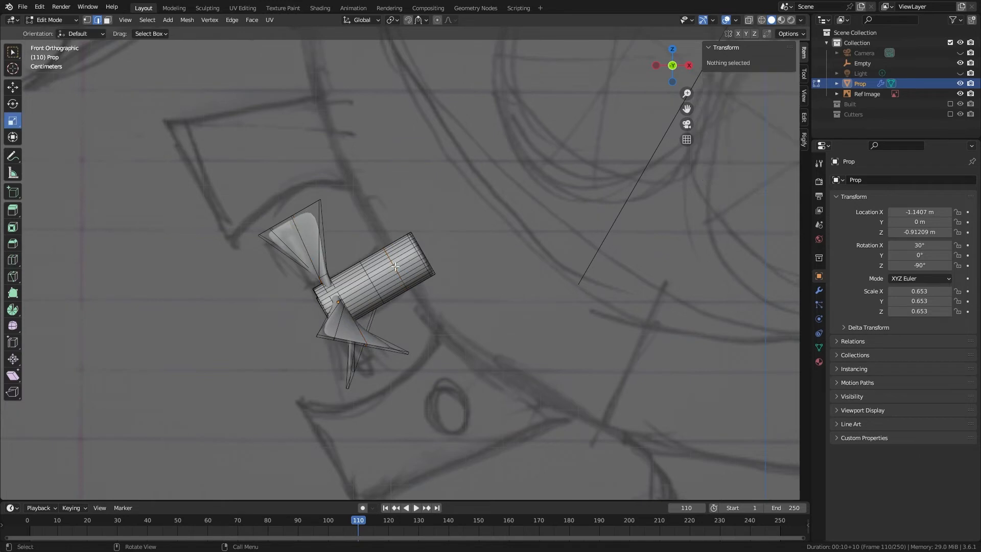
alt+click(395, 266)
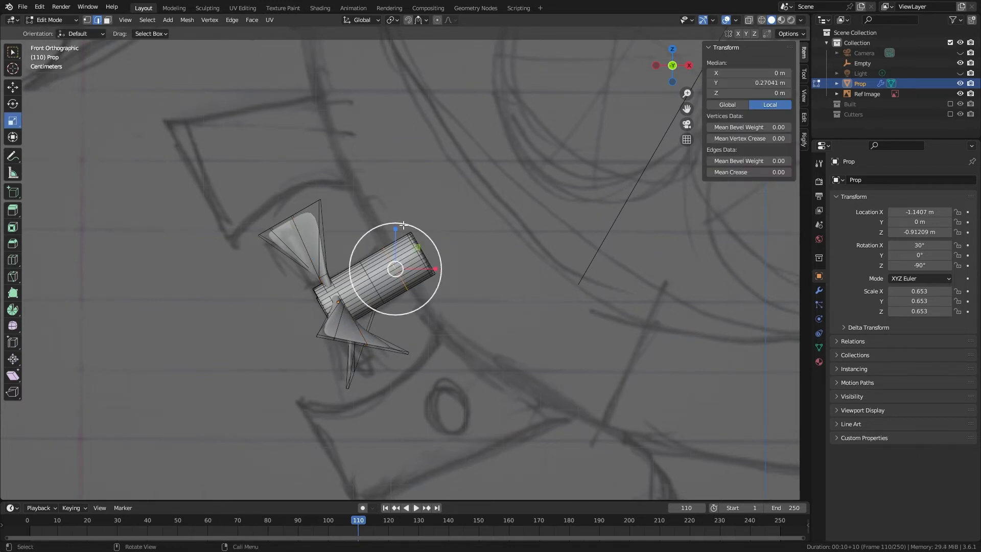
drag(421, 251, 430, 222)
click(34, 269)
middle_drag(26, 269, 31, 264)
Step: Add one loop cut around the shaft in front of the flare with a slide factor of about 0.489, and return to Object Mode
click(14, 260)
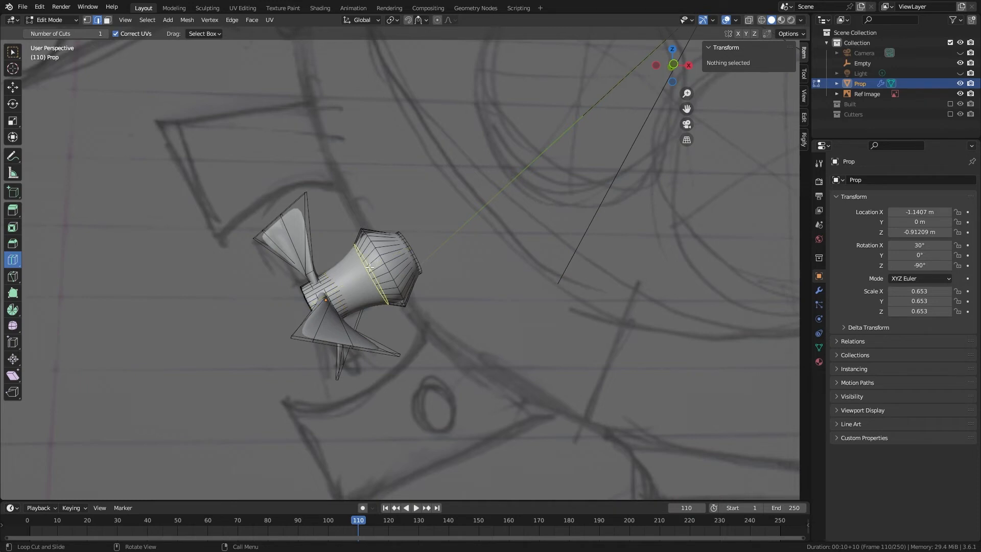
drag(358, 276, 374, 267)
click(49, 21)
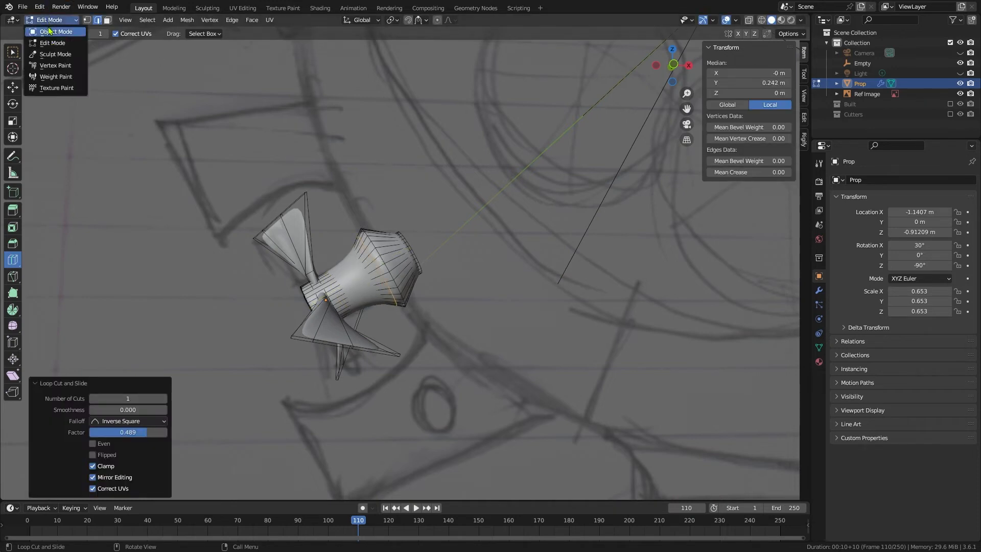
click(57, 31)
click(133, 233)
middle_drag(133, 232, 256, 278)
click(360, 284)
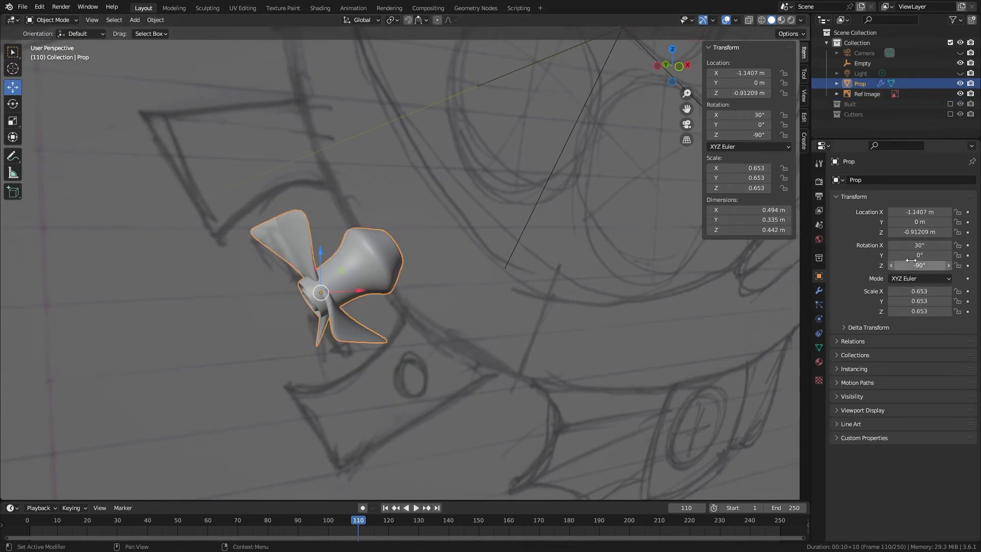
Step: Transfer the propeller's rotation to its delta transform and show the delta values
drag(914, 254, 945, 255)
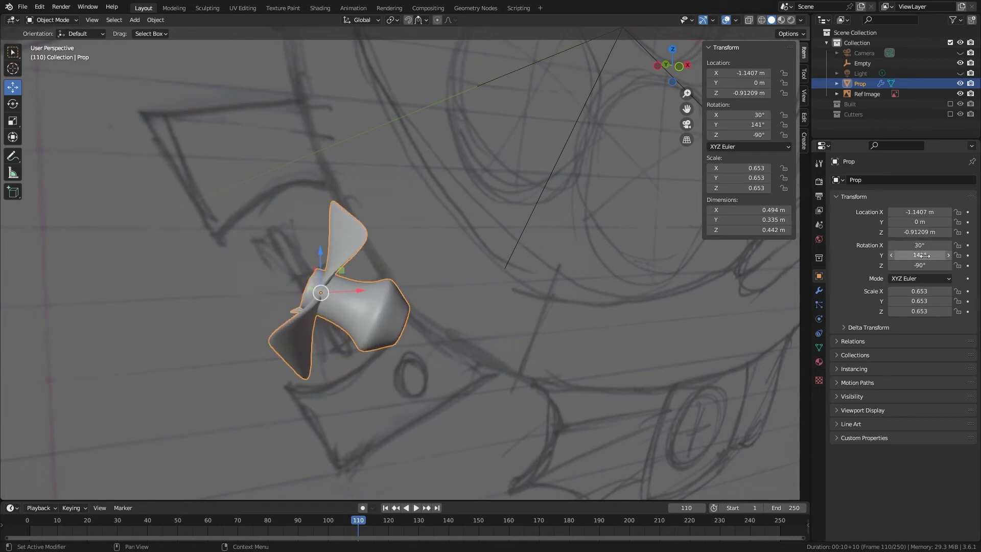
key(BackSpace)
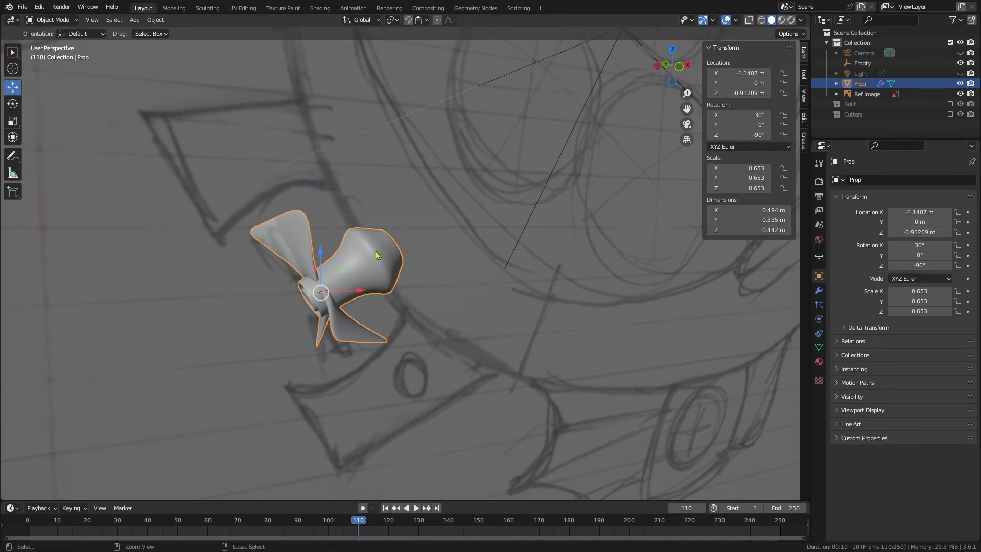
key(ctrl+a)
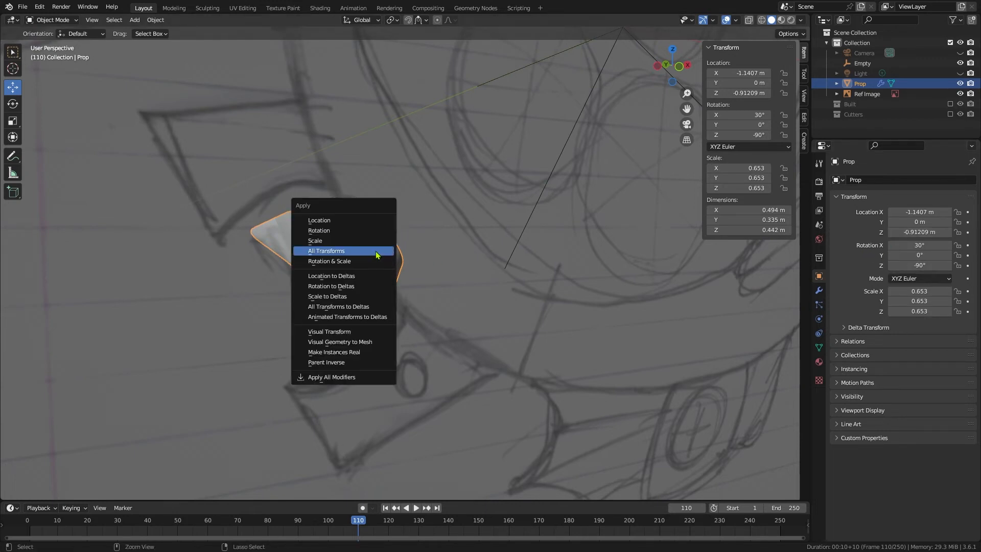
click(332, 286)
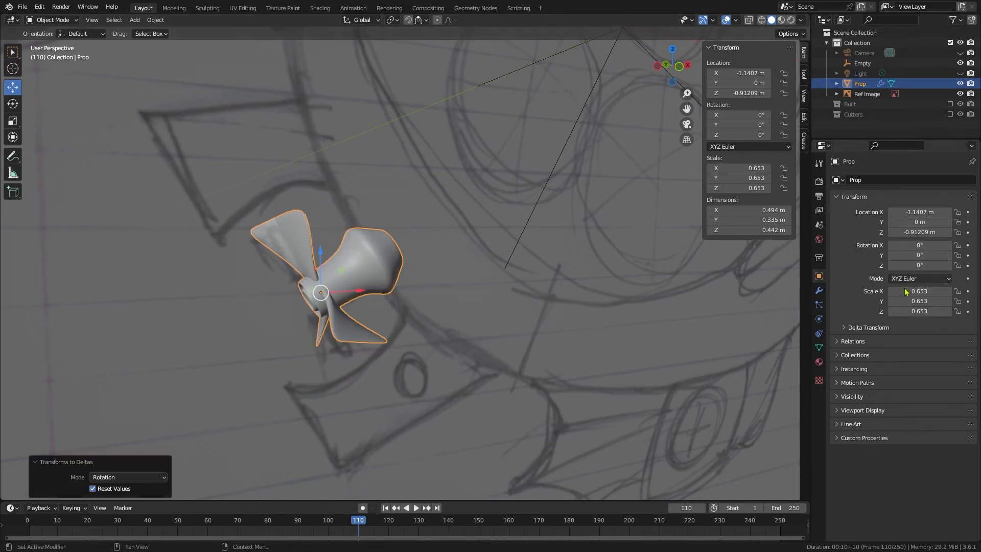
click(845, 328)
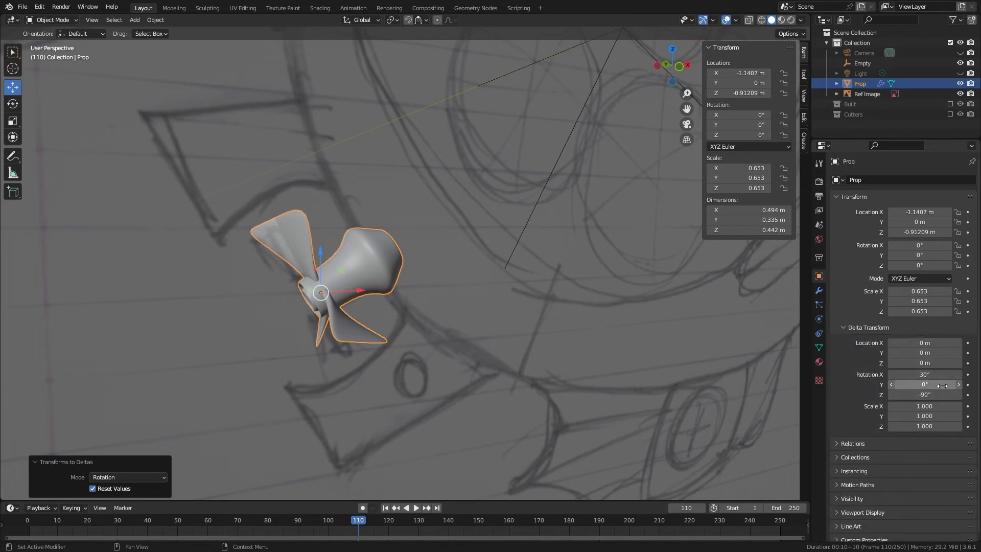
Step: Test the propeller's spin with its Y rotation and set that rotation back to 0°
mouse_move(914, 255)
mouse_down()
mouse_move(945, 255)
mouse_move(903, 255)
mouse_move(948, 255)
mouse_move(921, 255)
mouse_up()
click(921, 257)
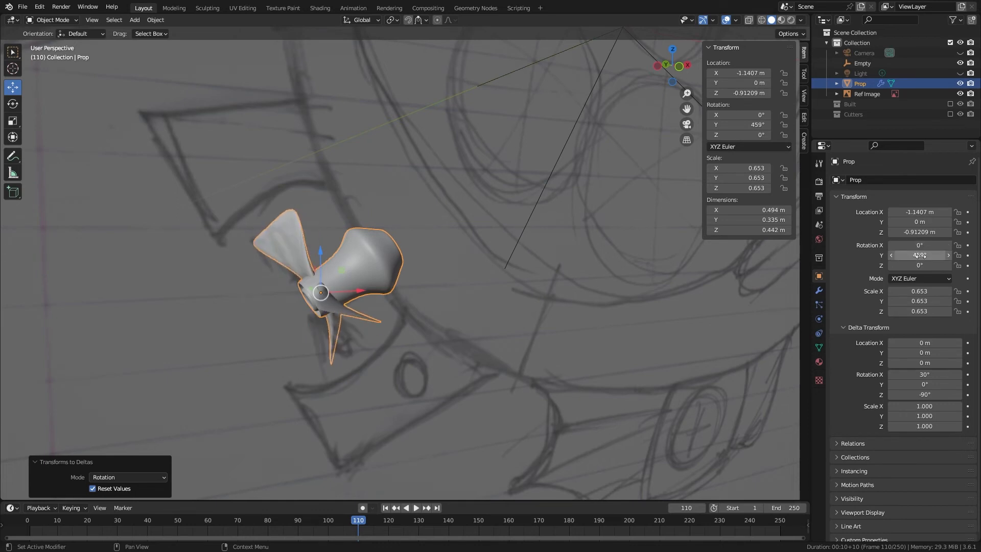
text(0)
key(Return)
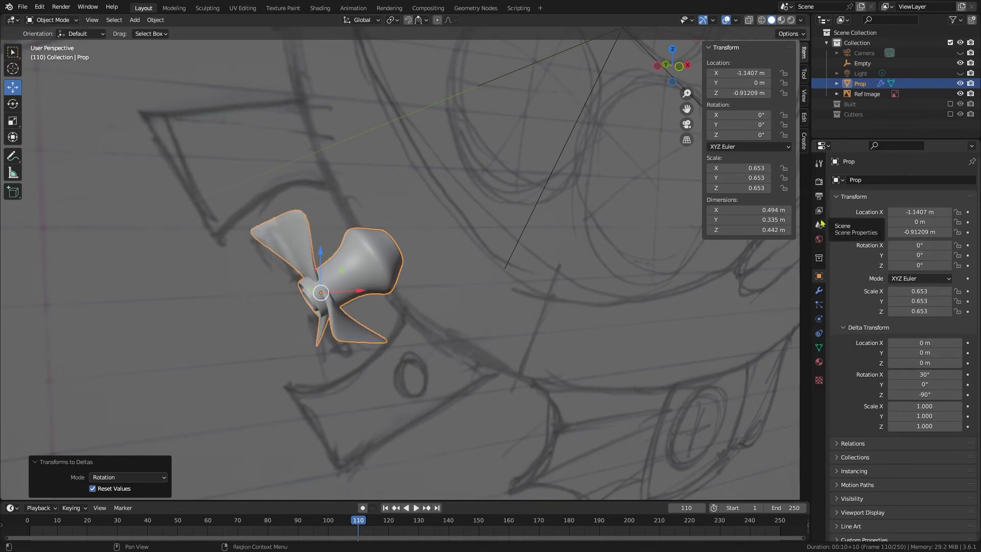
Step: Add a driver to the propeller's Y rotation, remove its input variable, enable Use Self and set the expression to frame*5
right_click(918, 257)
click(917, 258)
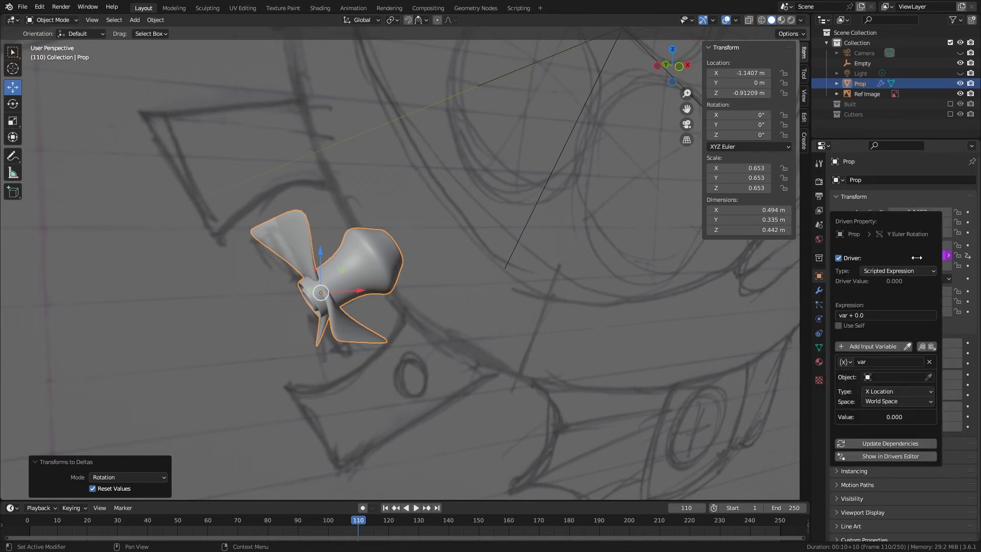
click(929, 371)
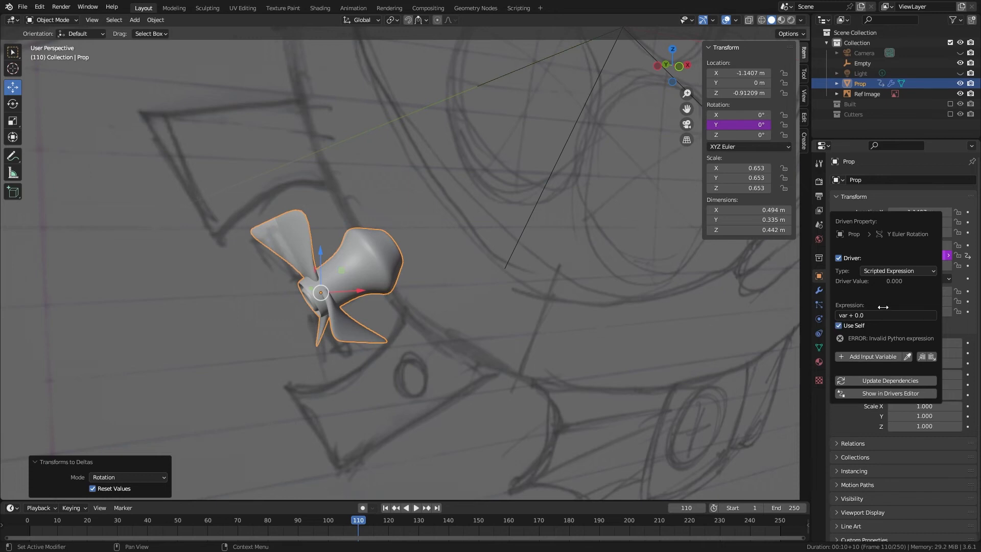
click(864, 316)
text(frame*5)
key(Return)
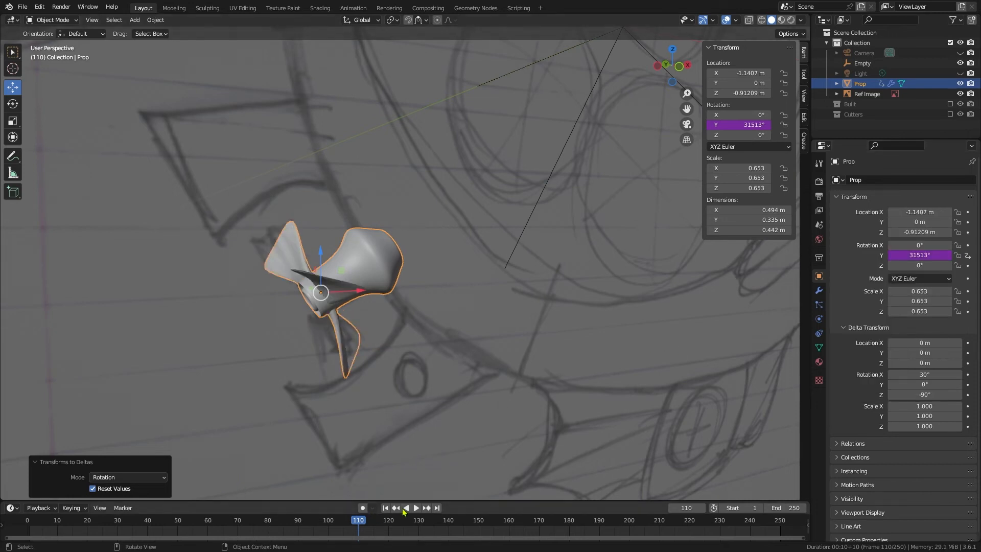
Step: Play the animation and check the propeller's spin from several angles, including against the whole fish sketch
click(416, 508)
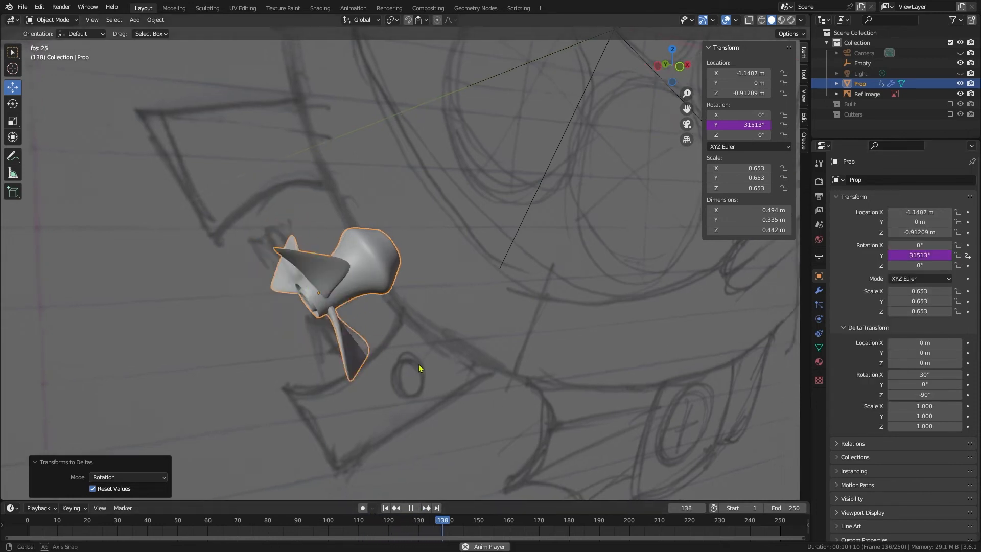
middle_drag(419, 368, 556, 260)
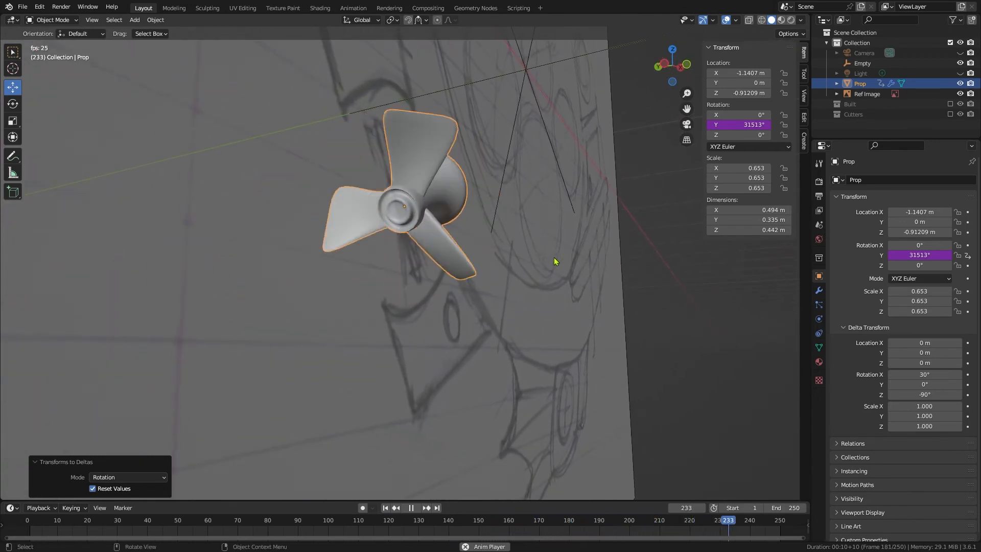
mouse_move(458, 157)
middle_down()
mouse_move(494, 157)
mouse_move(587, 251)
mouse_move(576, 241)
middle_up()
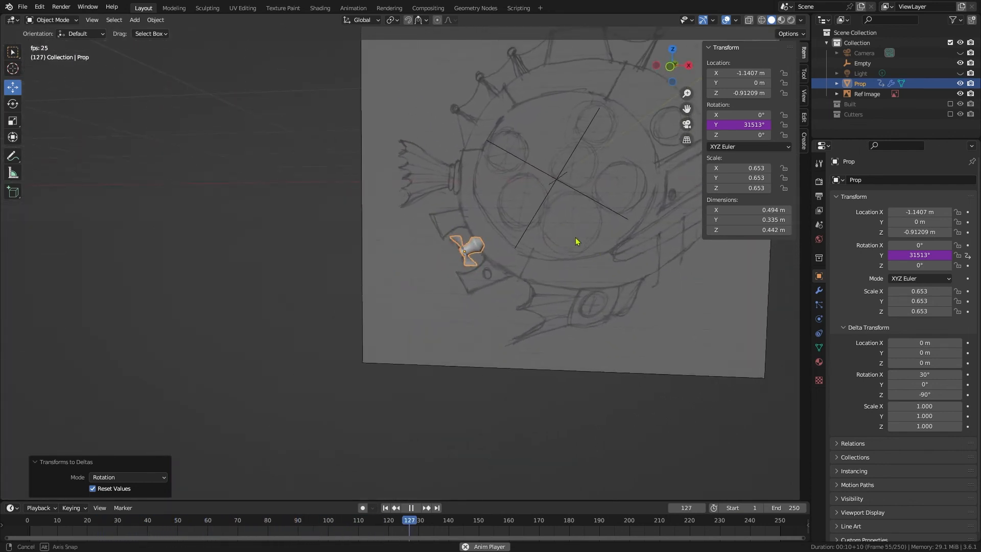
click(412, 508)
scroll(486, 298, down, 1)
scroll(486, 298, up, 4)
scroll(490, 301, up, 3)
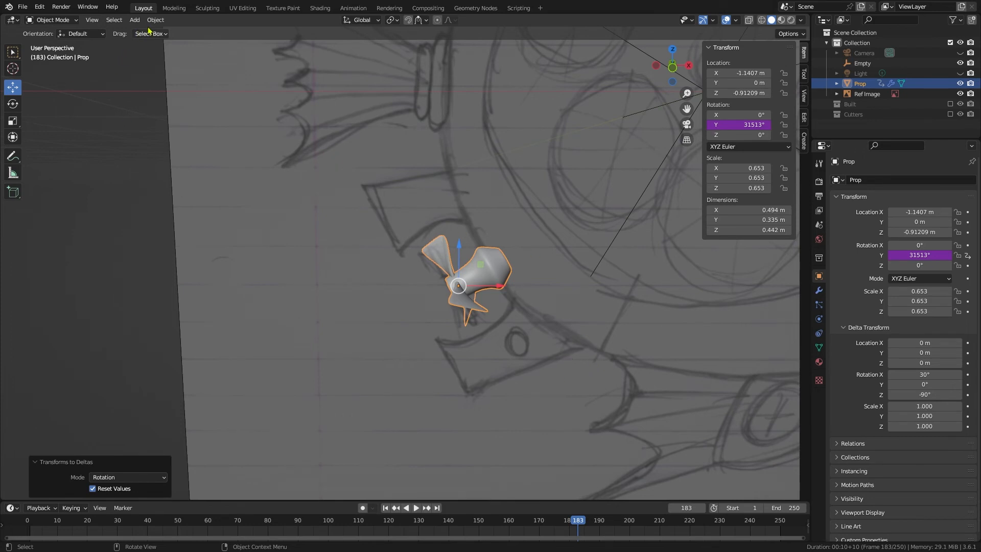
Step: Add a 2 m plane rotated 90° around X and scale it uniformly to about 0.167
click(135, 20)
mouse_move(141, 32)
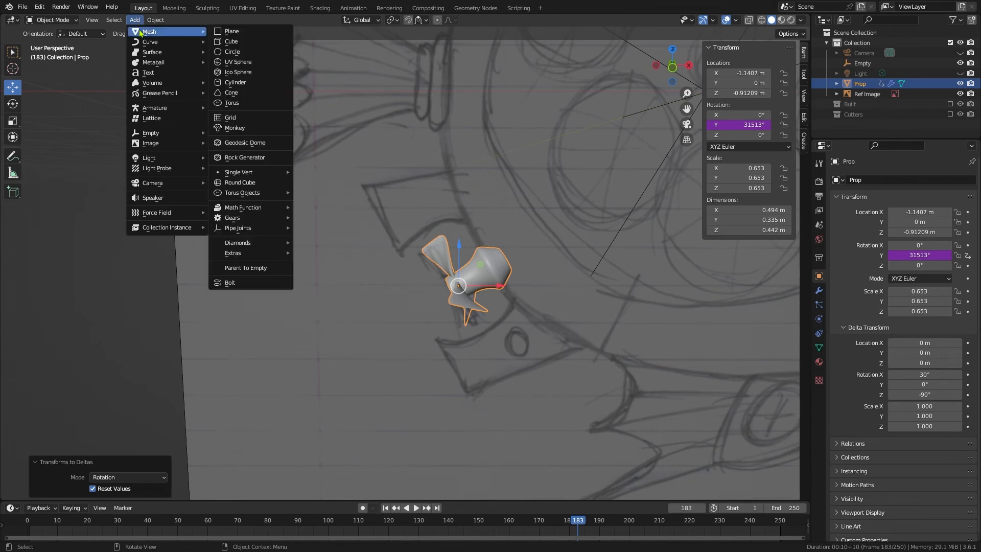
click(231, 31)
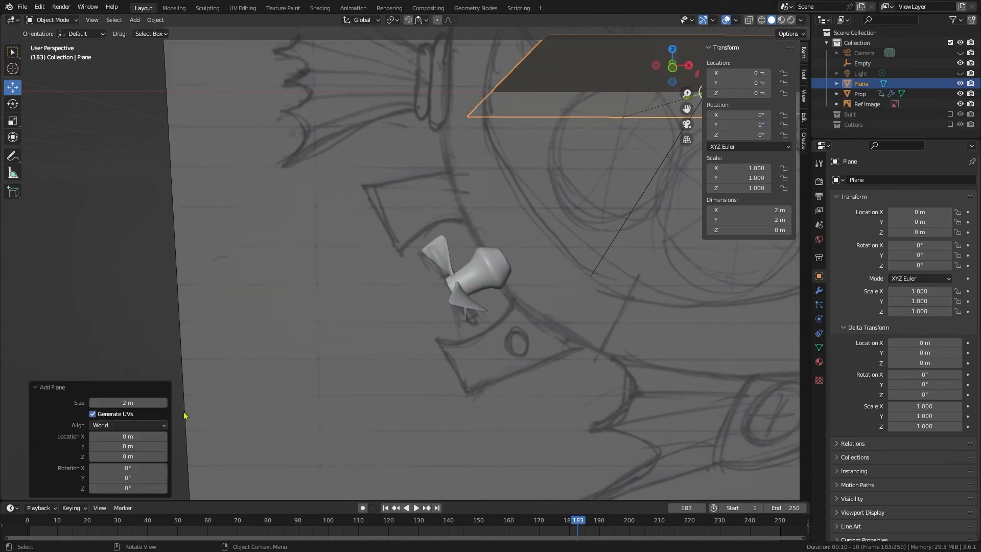
click(156, 468)
text(90)
key(Return)
key(KP_Decimal)
key(s)
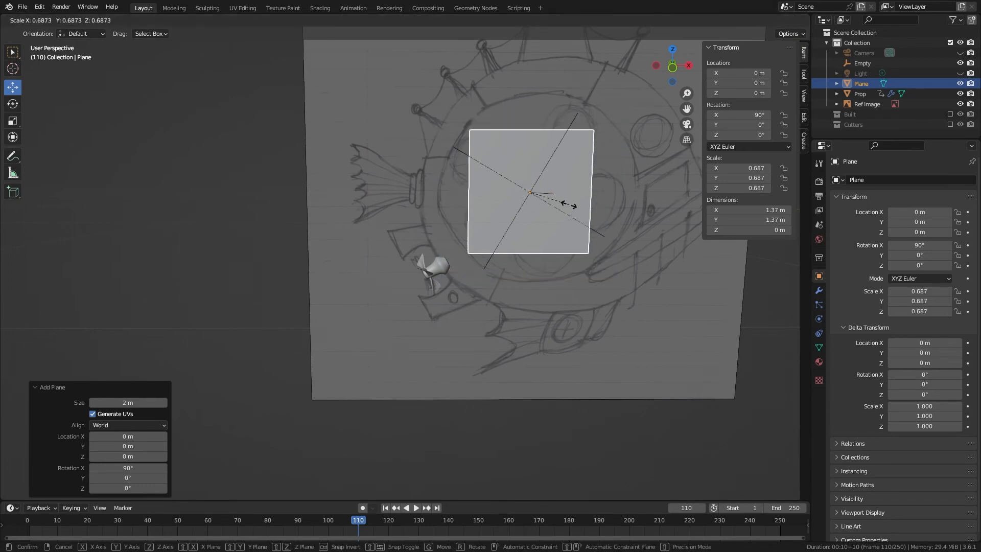
click(542, 194)
Step: Move the plane to about X -1.317 m, Z -0.516 m on the upper fin sketch and duplicate it to about X -0.827 m, Z -1.246 m
key(g)
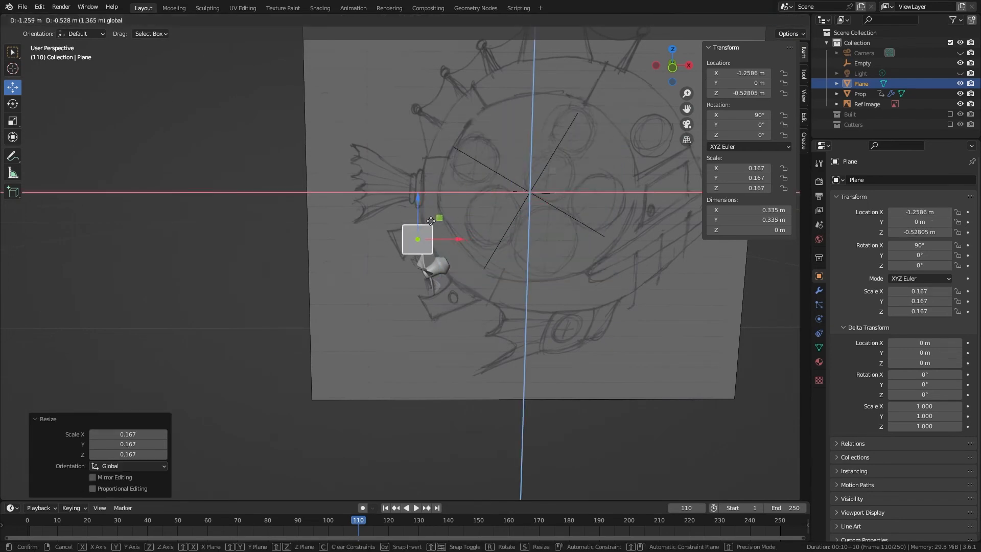
click(406, 231)
scroll(552, 370, up, 5)
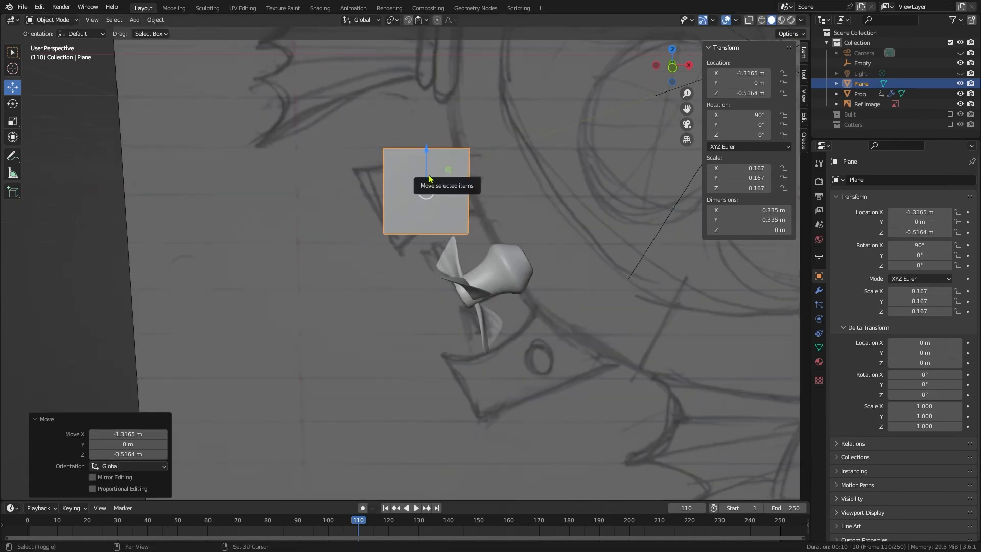
key(shift+d)
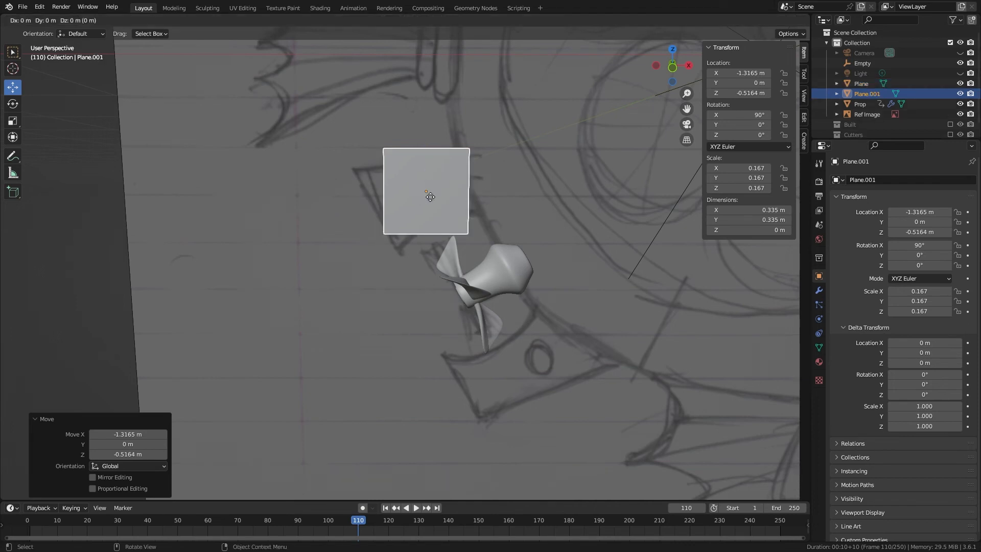
click(555, 366)
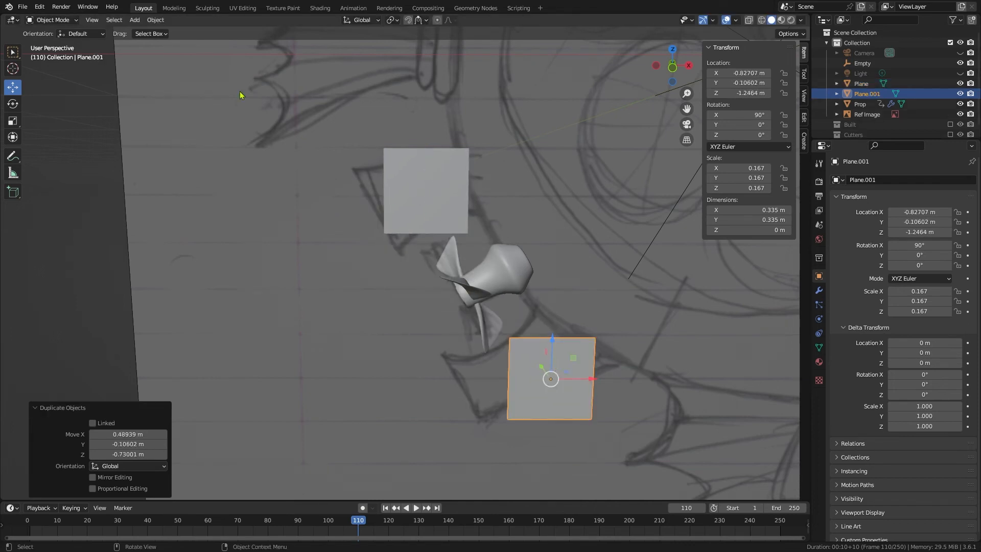
Step: Edit the upper plane with X-ray on and move its four corner vertices onto the sketched fin's corners
click(443, 210)
click(75, 18)
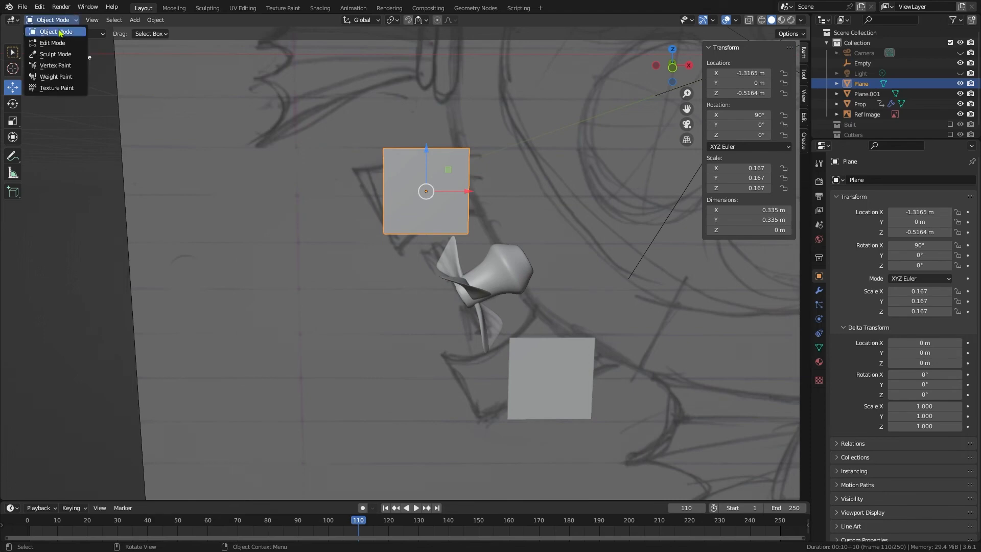
click(57, 42)
scroll(56, 49, up, 2)
click(13, 87)
click(375, 96)
key(alt+z)
drag(393, 77, 332, 111)
click(374, 221)
drag(395, 200, 411, 224)
click(495, 221)
drag(516, 200, 537, 160)
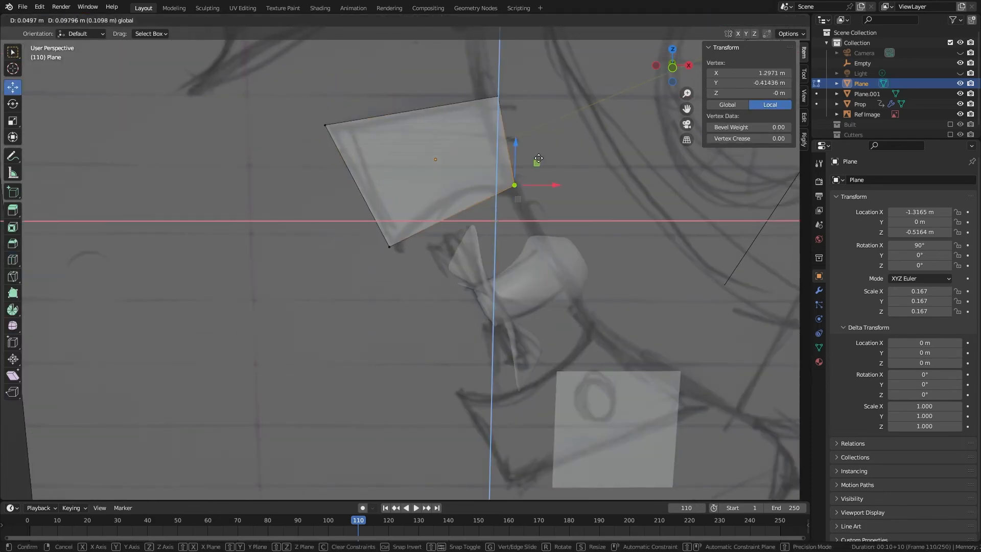
Step: Add a Subdivision modifier to the upper fin plane
click(818, 290)
click(879, 203)
click(762, 366)
Step: Add loop cuts near the upper fin's edges and through its middle, and bend its lower edge to the sketched curve
click(13, 260)
click(327, 195)
drag(380, 305, 361, 312)
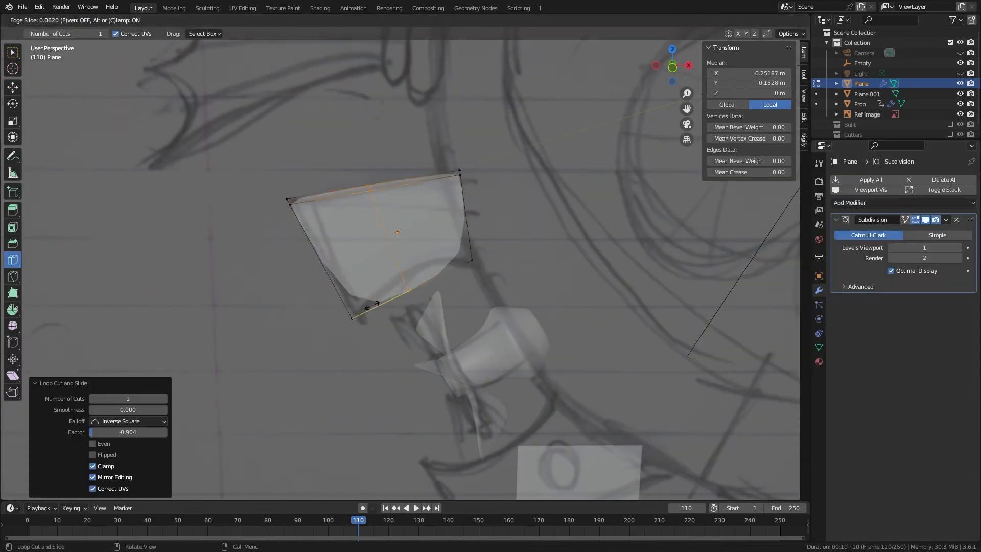
drag(441, 276, 427, 232)
click(13, 87)
click(415, 287)
Step: Move the corner vertices of the duplicated plane onto the corners of the lower sketched fin
shift+middle_drag(536, 363, 402, 207)
drag(400, 261, 314, 287)
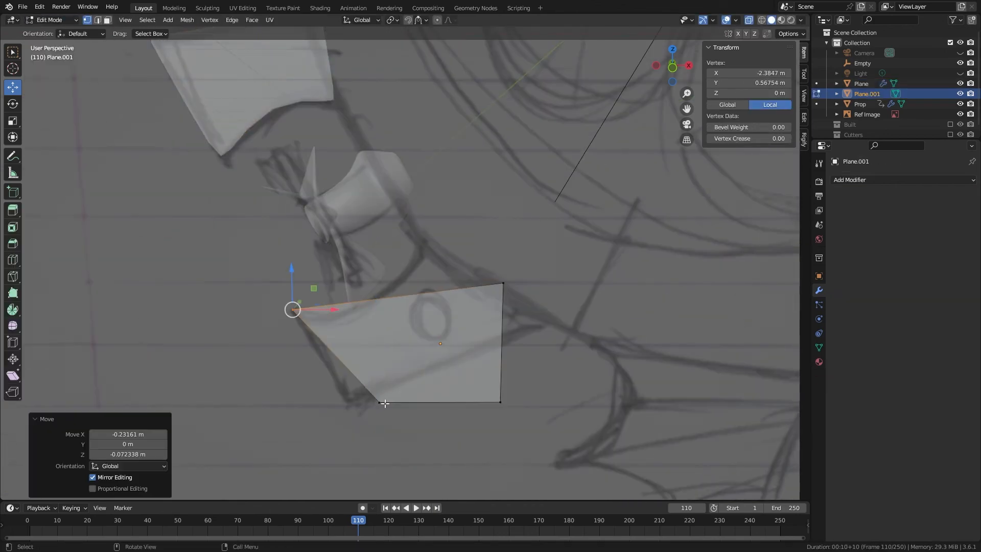
drag(401, 379, 370, 381)
drag(525, 260, 445, 204)
drag(521, 379, 583, 298)
Step: Give the lower fin plane a Subdivision modifier and loop cuts, and bend its upper edge along the sketched curve
click(13, 259)
drag(315, 361, 339, 403)
click(13, 87)
drag(380, 248, 405, 305)
Step: Set the Subdivision modifier's viewport level to 2 on both fin planes
key(Tab)
click(958, 248)
shift+middle_drag(327, 153, 410, 321)
click(337, 240)
click(959, 247)
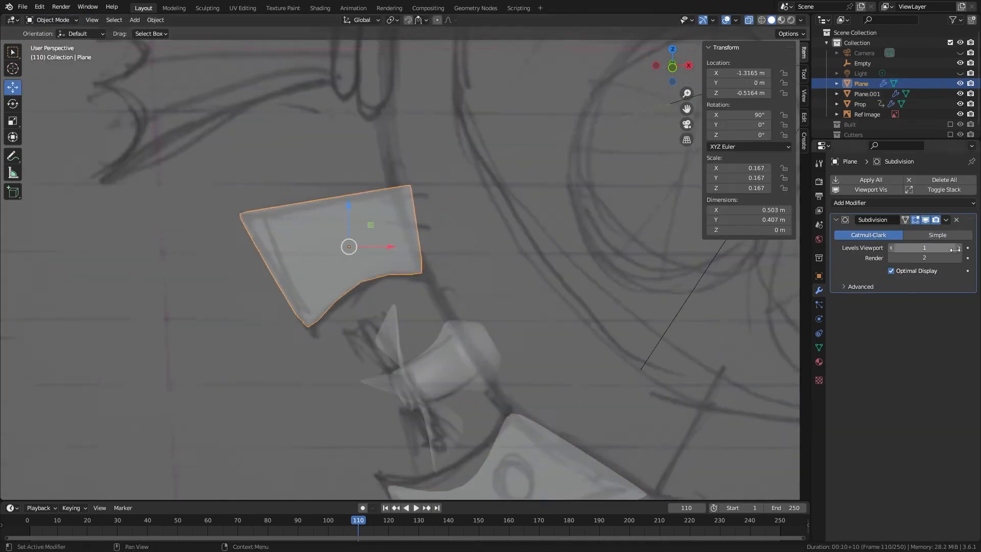
Step: In front view, select the upper and lower fin planes together and join them into one object
shift+middle_drag(240, 401, 204, 290)
key(KP_1)
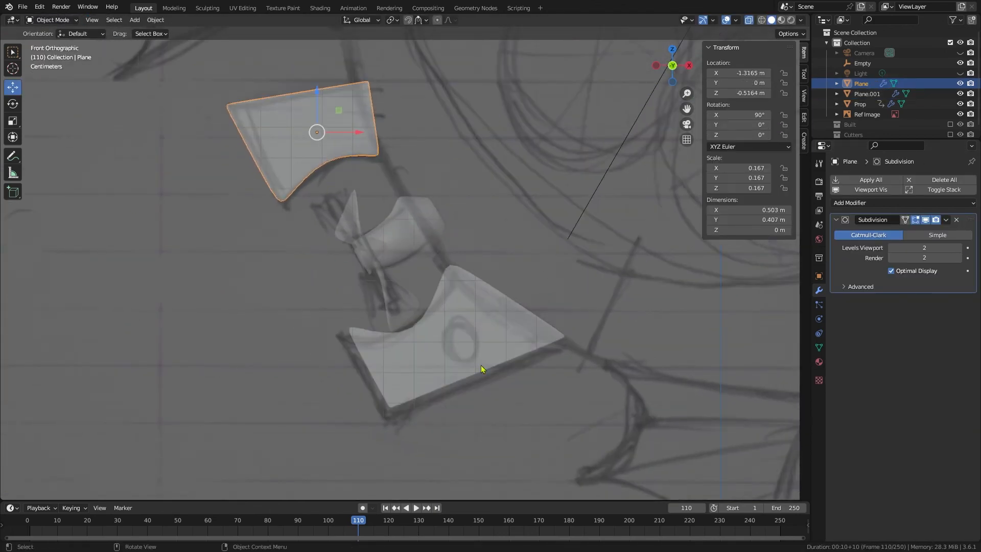
shift+click(452, 352)
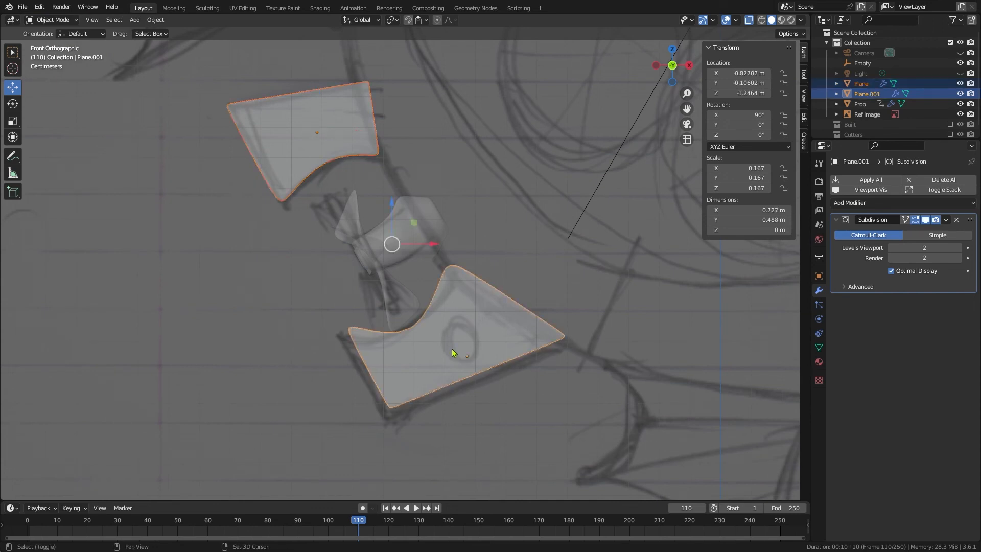
right_click(453, 353)
click(453, 348)
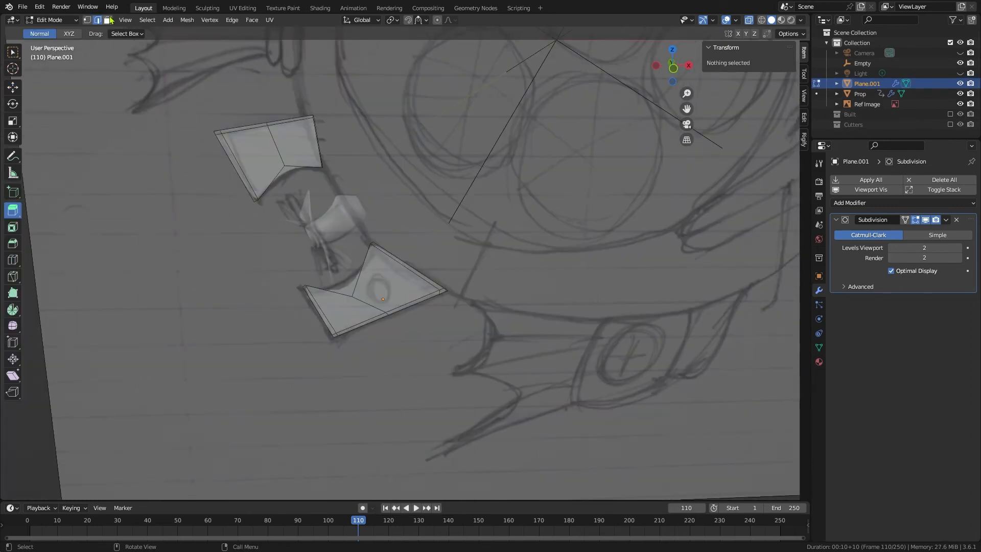
Step: Select all faces of both fins and extrude them sideways to a thickness of about 0.06 m, working in left view
click(107, 20)
drag(164, 77, 518, 403)
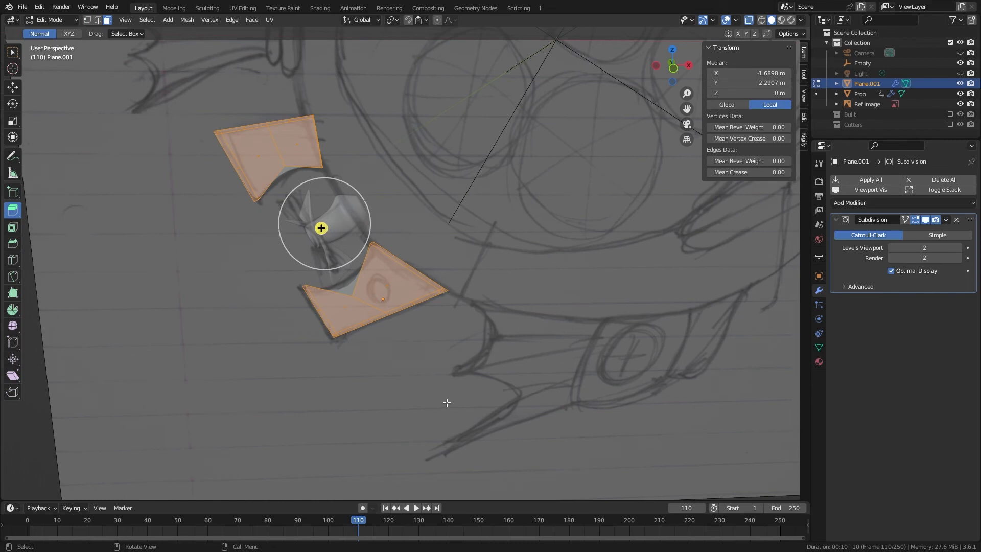
key(ctrl+KP_3)
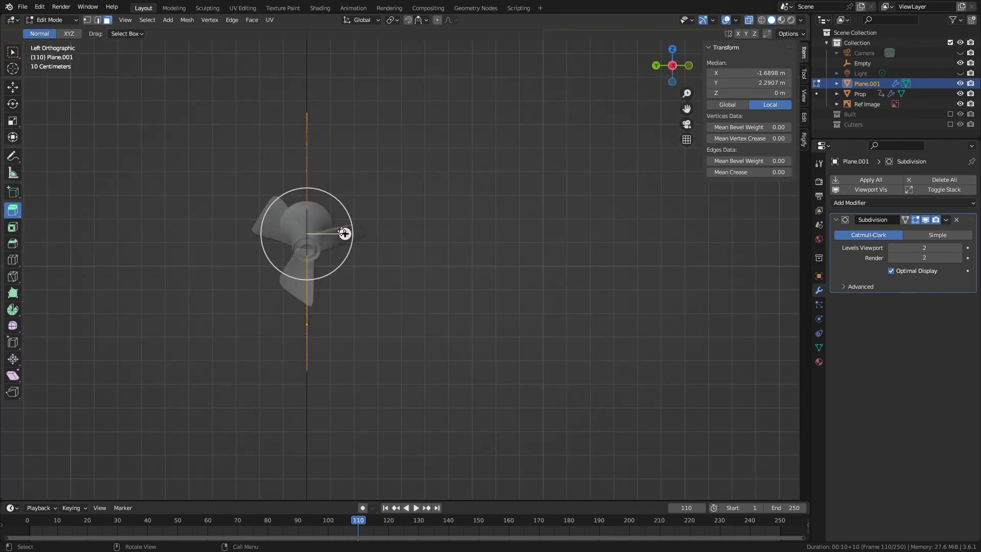
drag(345, 233, 359, 239)
drag(360, 239, 357, 239)
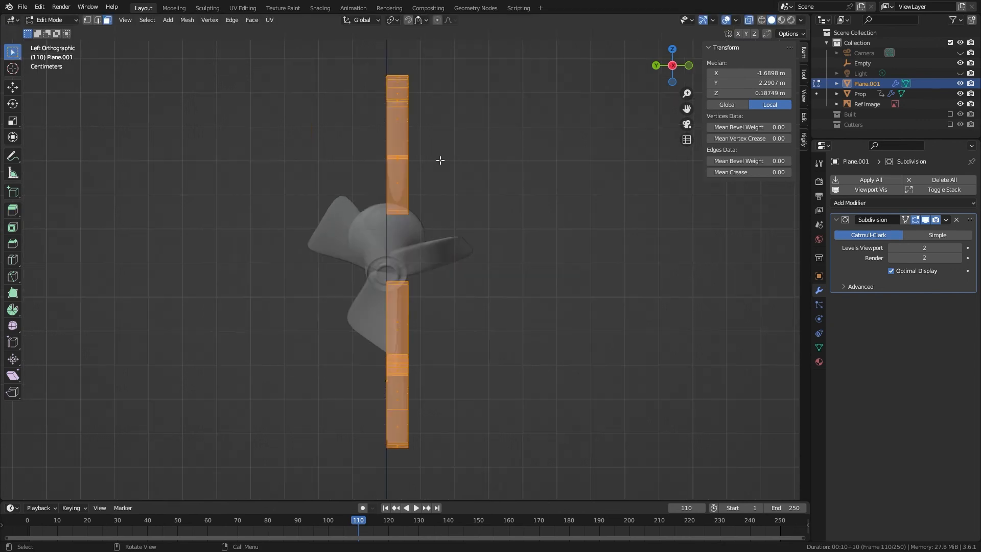
Step: Move the thickened fins about 0.0315 m along Y to centre them on the propeller, and return to Object Mode
click(13, 87)
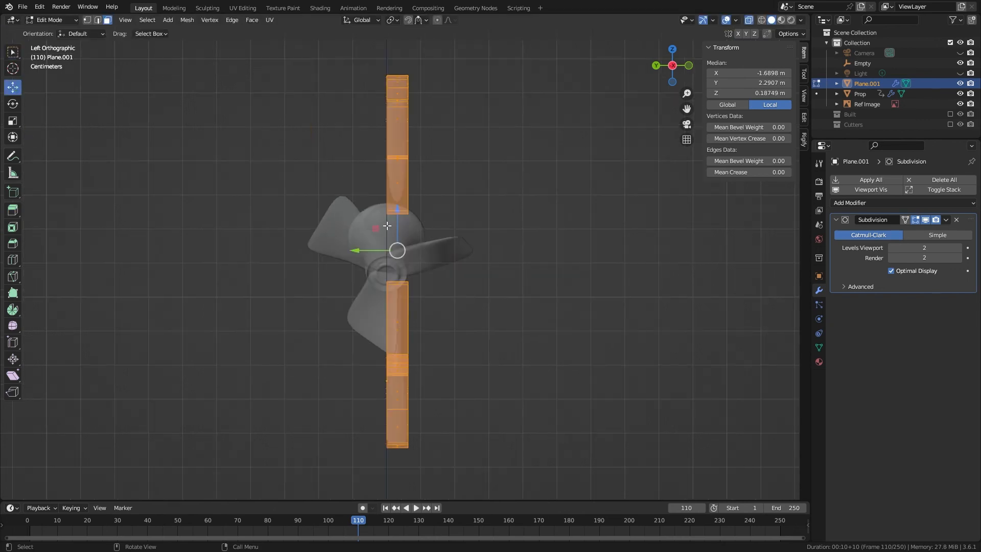
drag(352, 250, 342, 252)
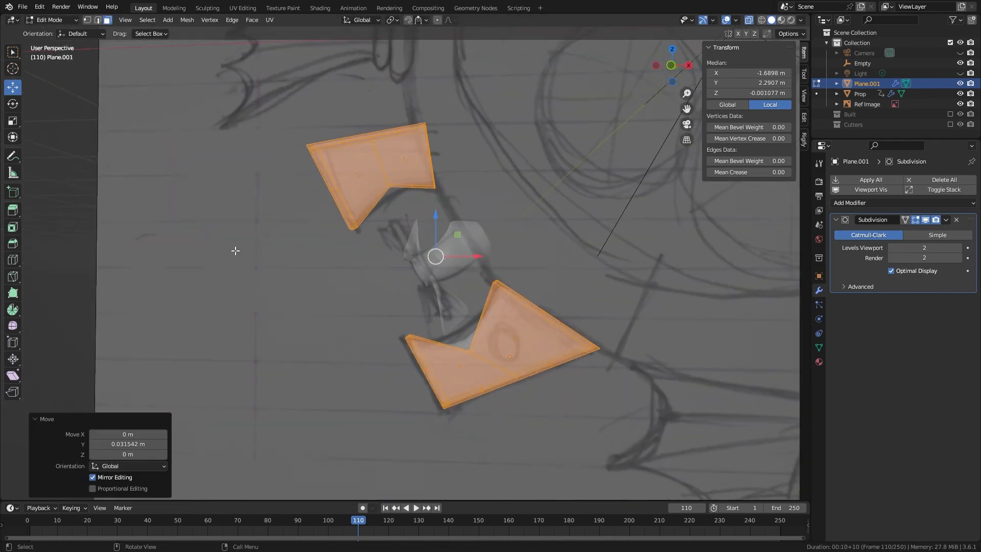
click(236, 252)
click(51, 19)
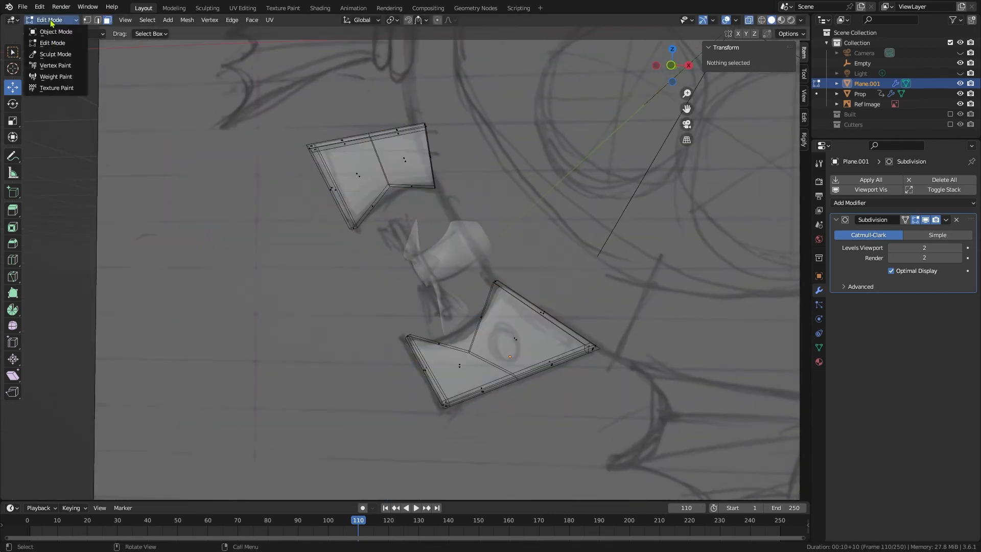
click(51, 31)
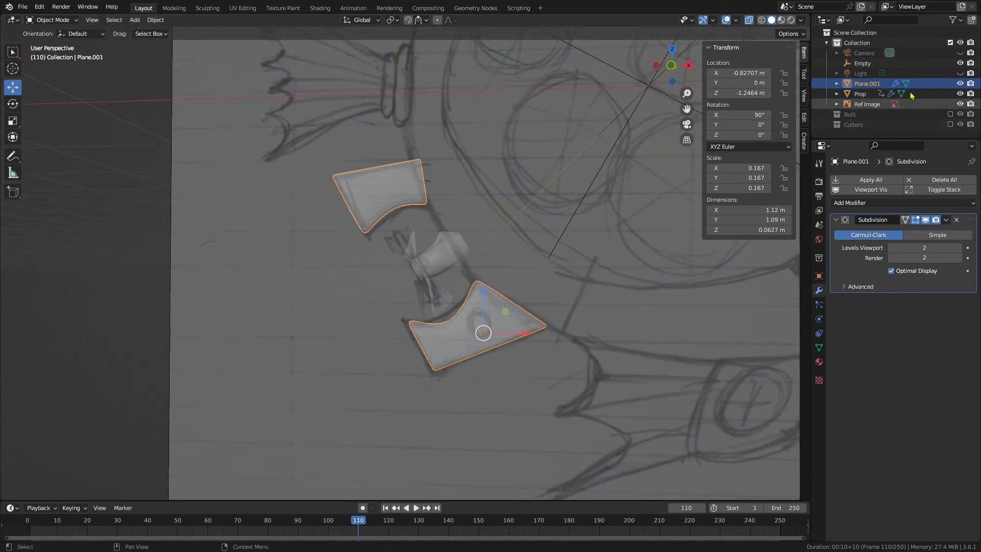
Step: Hide the reference image and enable the Built collection to bring back the fish body and finished fins
click(960, 104)
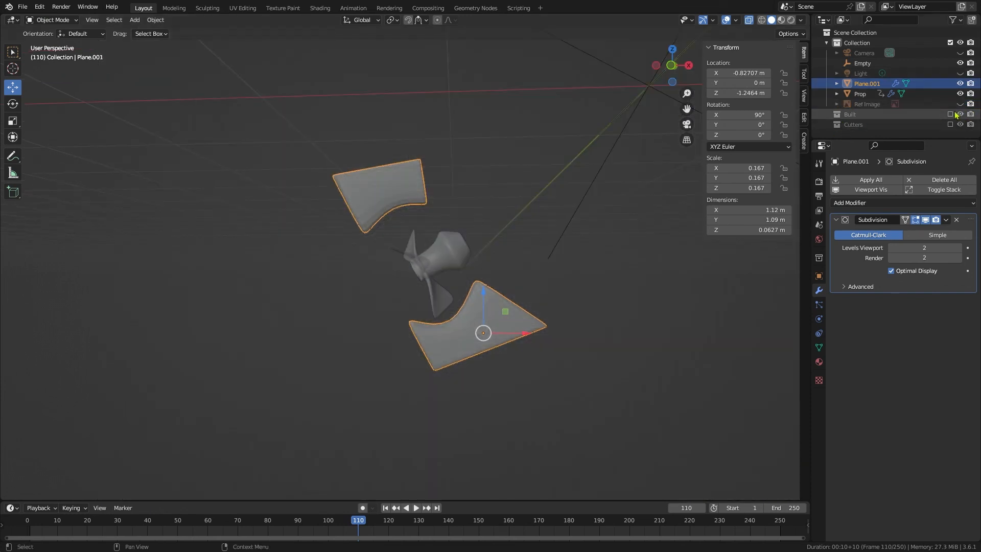
click(950, 115)
shift+middle_drag(432, 276, 299, 197)
Step: Raise the propeller about 0.044 m along Z, and shift it in the XZ plane by about -0.016 m and -0.005 m
click(299, 196)
key(g)
key(z)
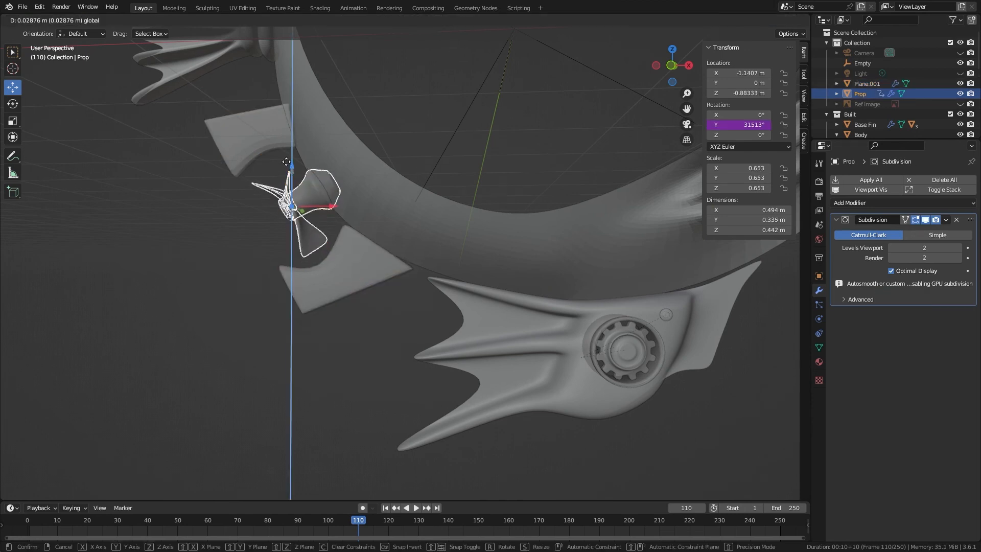
click(283, 159)
key(g)
key(shift+y)
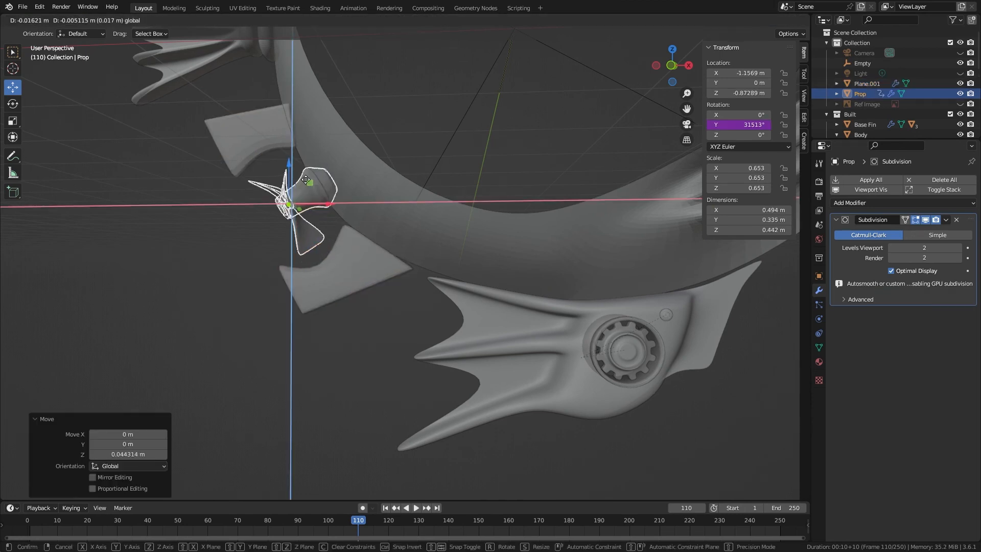
click(306, 180)
Step: Play the propeller's spin animation in front view, stop it, and check the propeller and fins against the whole fish
click(416, 508)
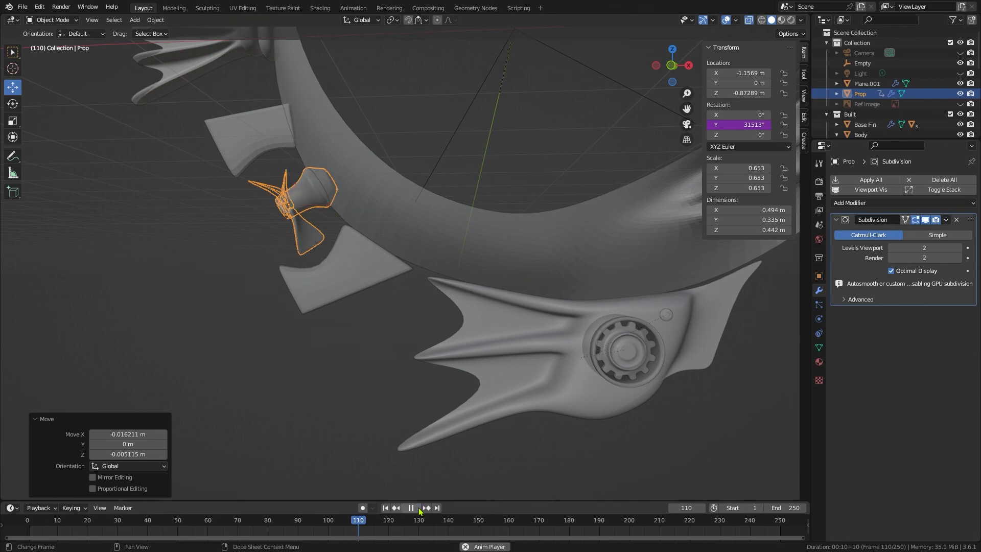
key(KP_1)
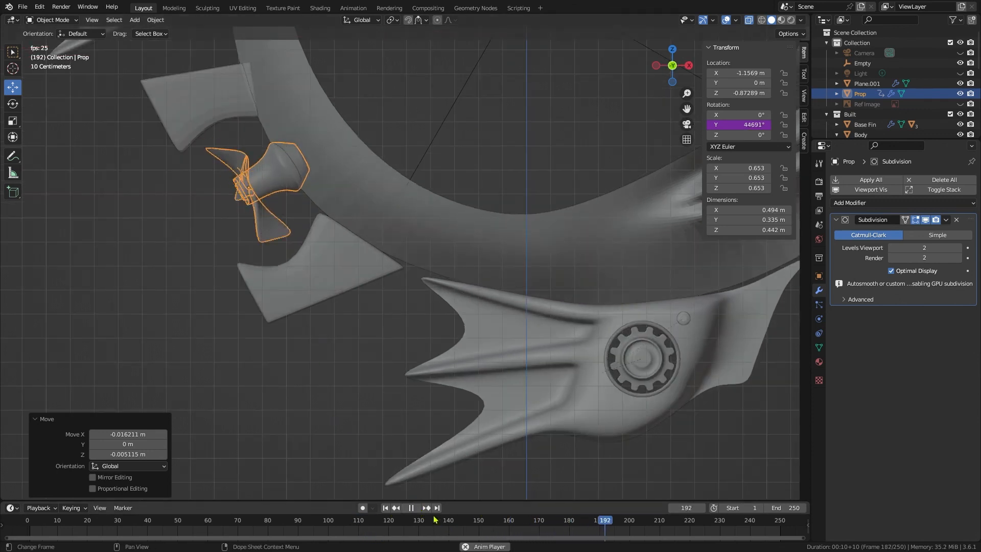
key(space)
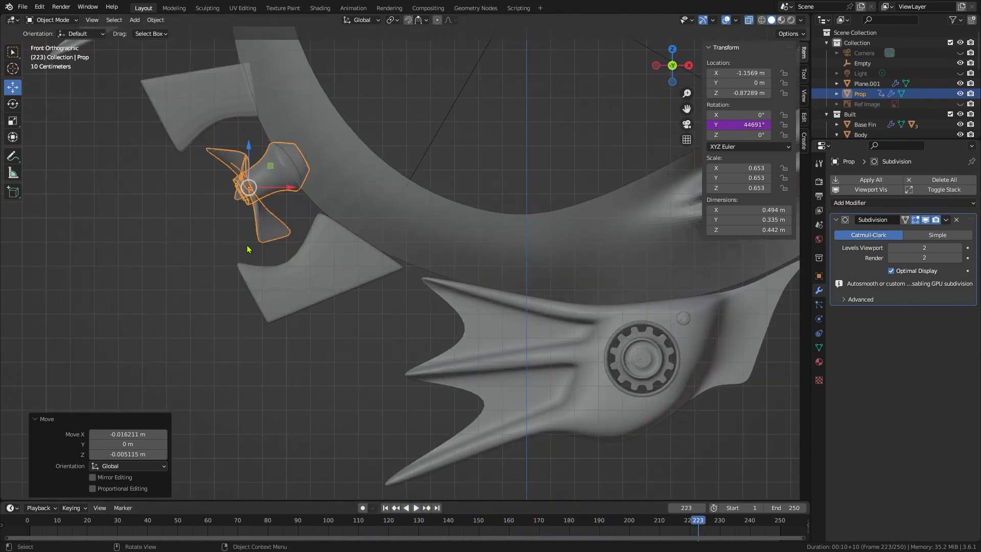
click(270, 394)
scroll(271, 394, down, 1)
scroll(271, 394, down, 2)
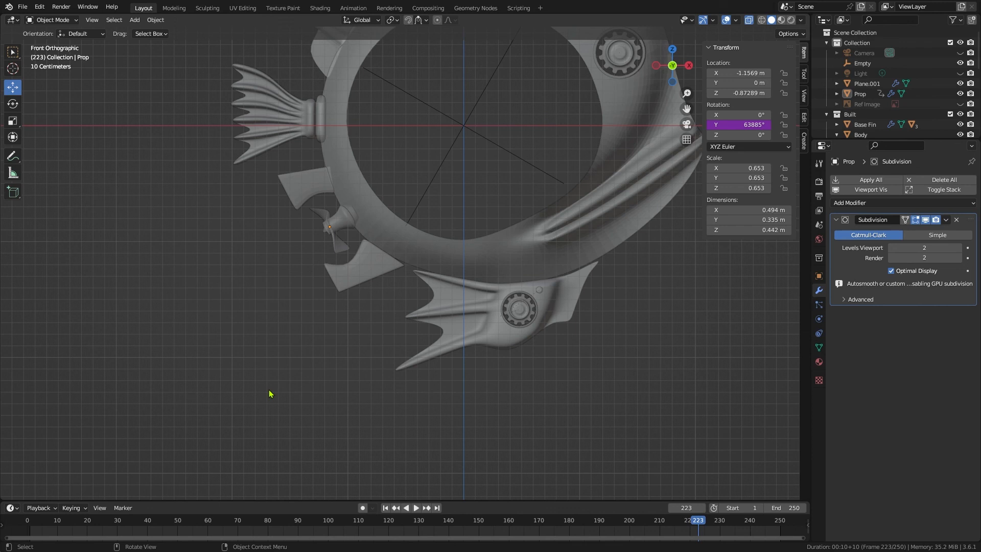
shift+middle_drag(516, 217, 472, 359)
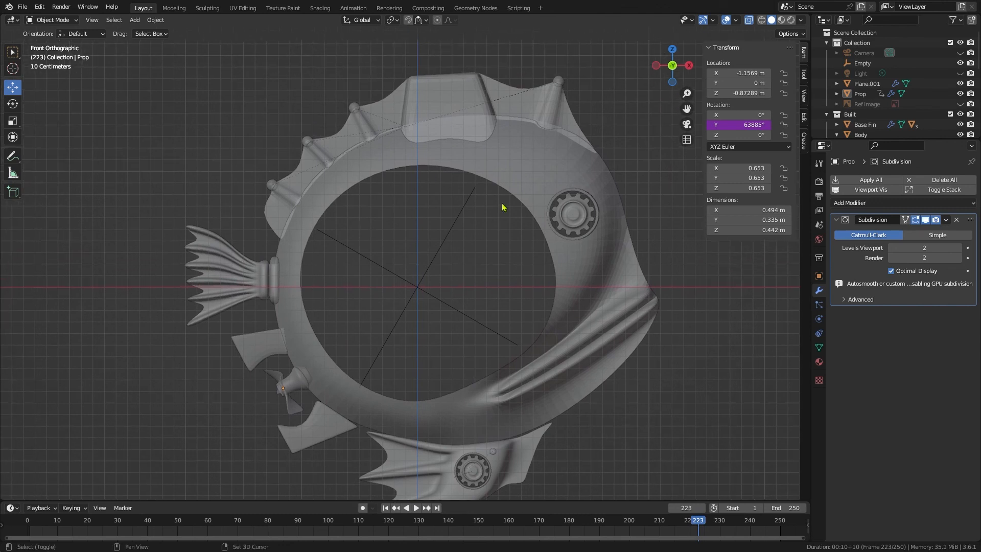